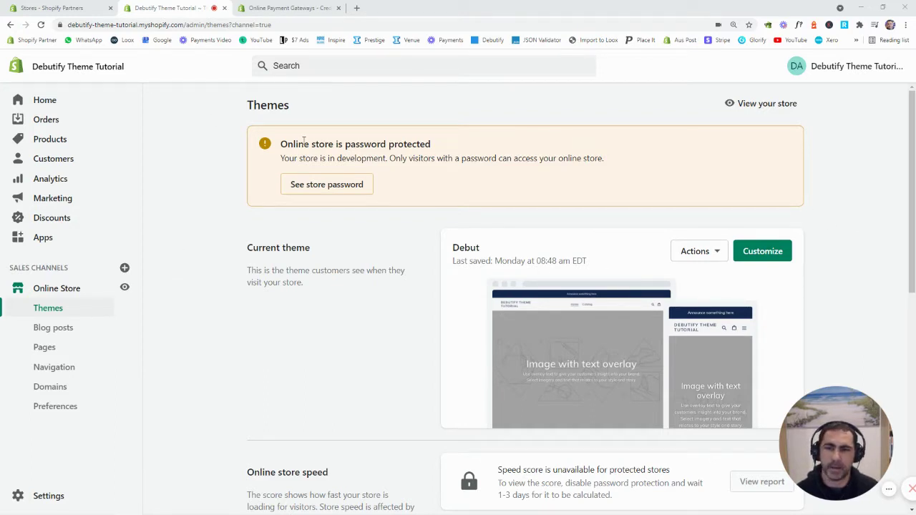
Open the Payments page from the store Settings to see Shopify Payments and PayPal.
{"action": "left_click", "coordinate": [63, 498]}
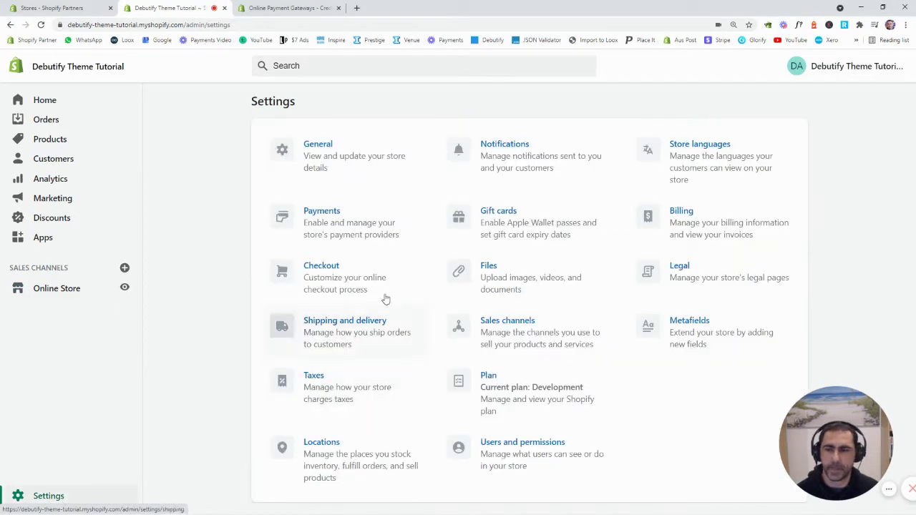
{"action": "left_click", "coordinate": [350, 226]}
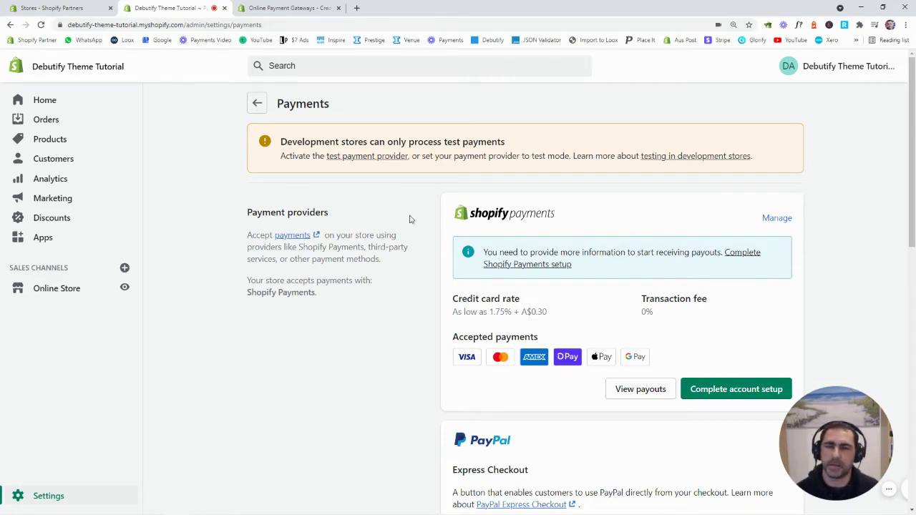
{"action": "left_click", "coordinate": [63, 493]}
{"action": "left_click", "coordinate": [315, 154]}
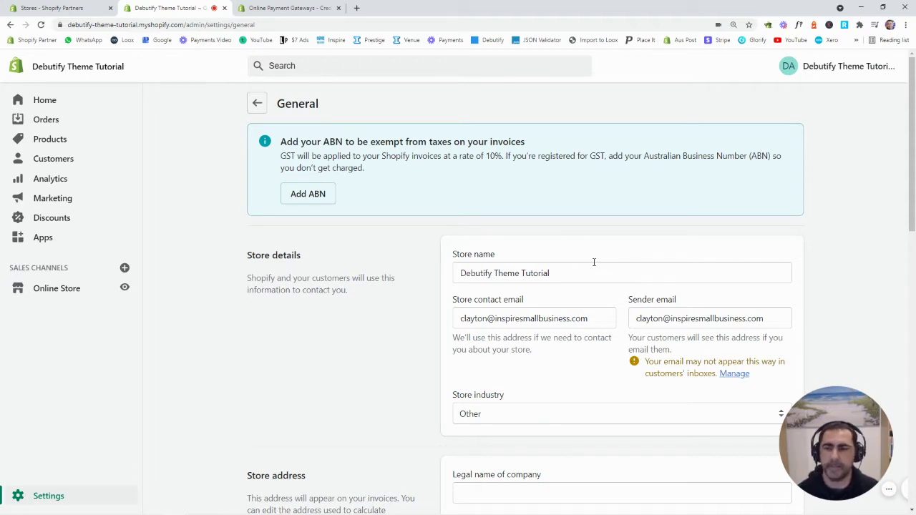
{"action": "left_click", "coordinate": [63, 497]}
{"action": "left_click", "coordinate": [350, 227]}
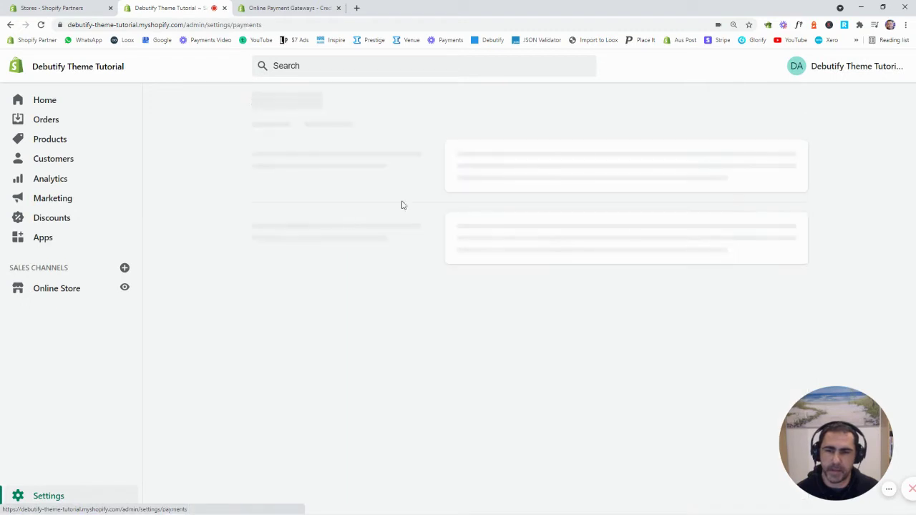
{"action": "scroll", "coordinate": [834, 135], "scroll_direction": "down", "scroll_amount": 1}
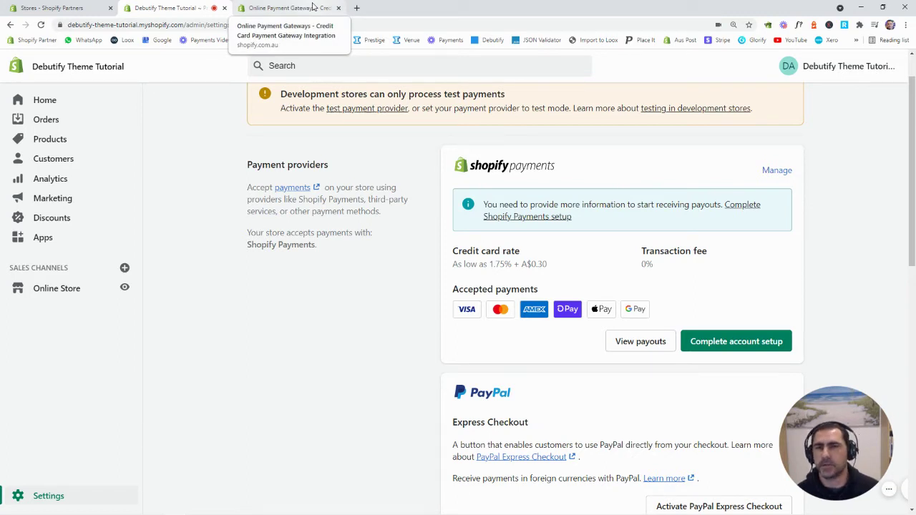
On Shopify's payment gateways page, open Oceania > Australia and scroll through its supported providers.
{"action": "left_click", "coordinate": [313, 7]}
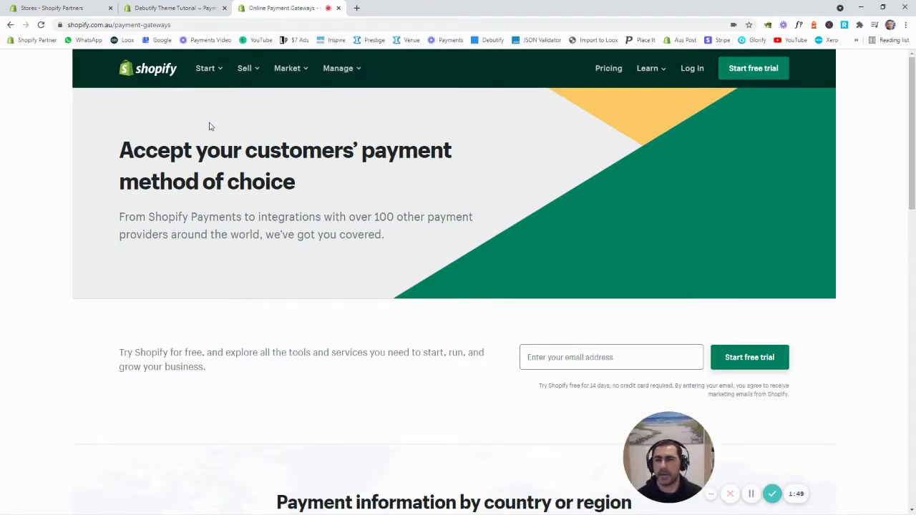
{"action": "scroll", "coordinate": [309, 193], "scroll_direction": "down", "scroll_amount": 3}
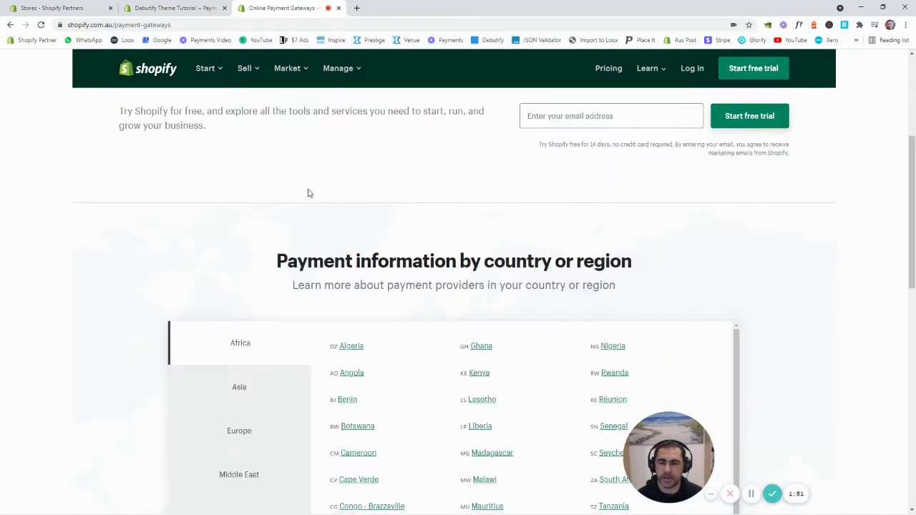
{"action": "scroll", "coordinate": [309, 193], "scroll_direction": "down", "scroll_amount": 2}
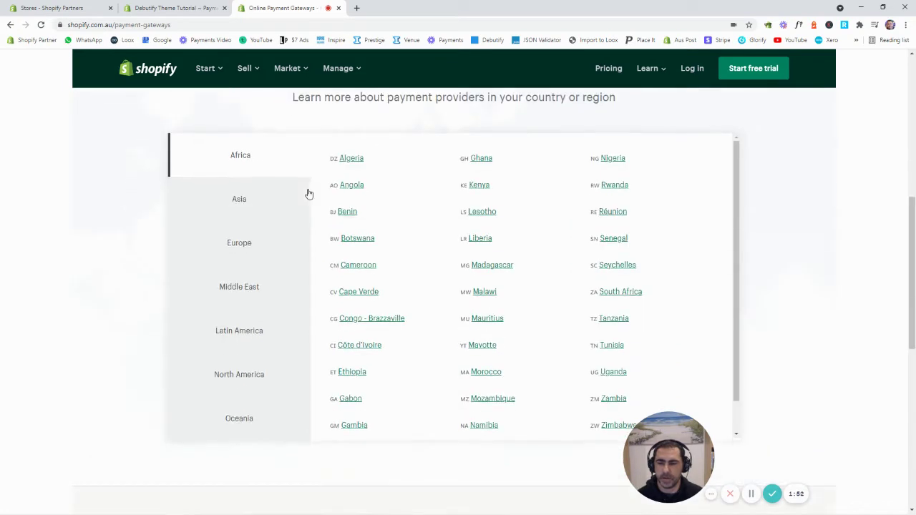
{"action": "left_click", "coordinate": [237, 423]}
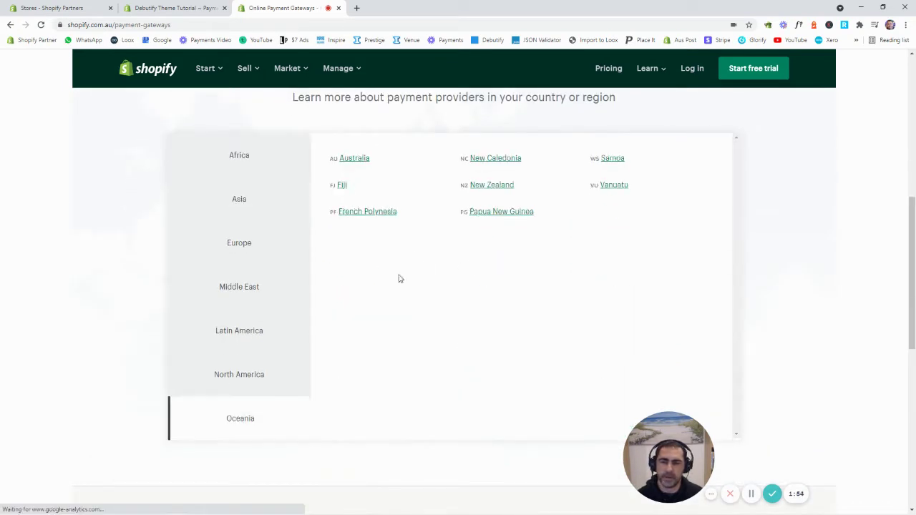
{"action": "left_click", "coordinate": [362, 161]}
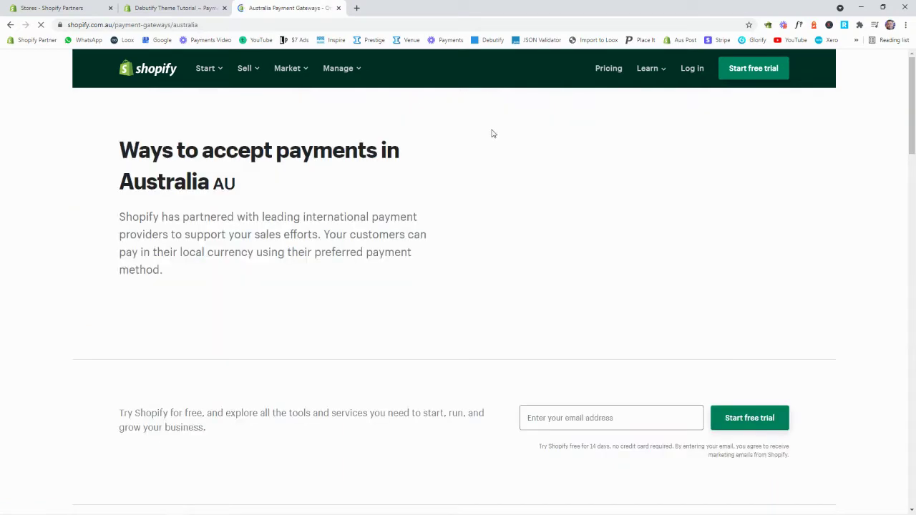
{"action": "scroll", "coordinate": [588, 185], "scroll_direction": "down", "scroll_amount": 5}
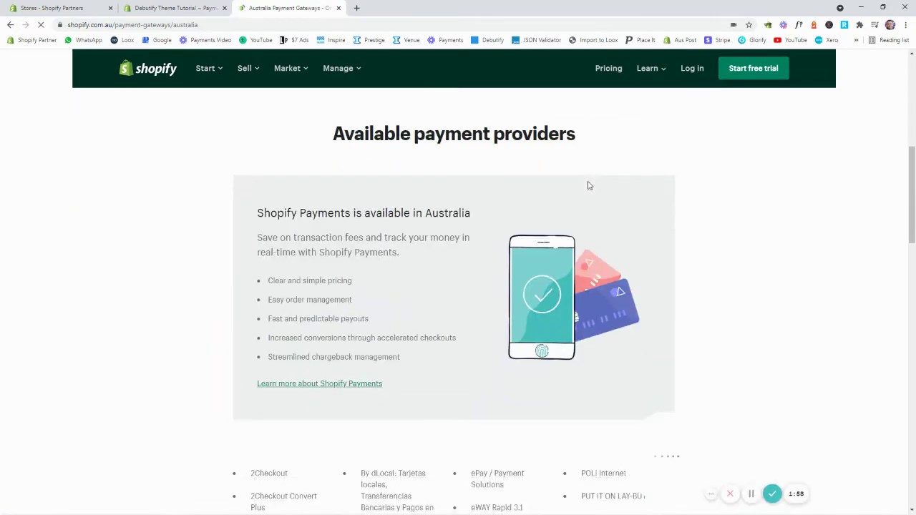
{"action": "scroll", "coordinate": [587, 184], "scroll_direction": "down", "scroll_amount": 4}
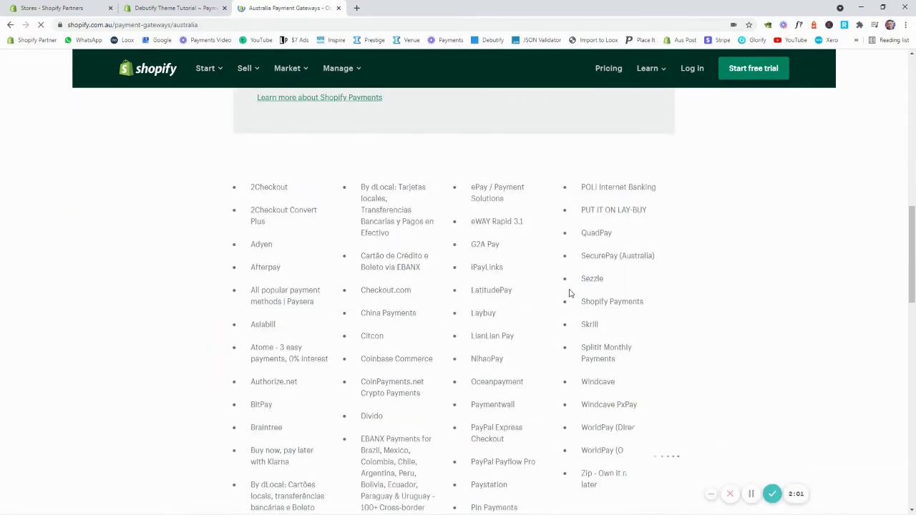
{"action": "scroll", "coordinate": [571, 294], "scroll_direction": "down", "scroll_amount": 1}
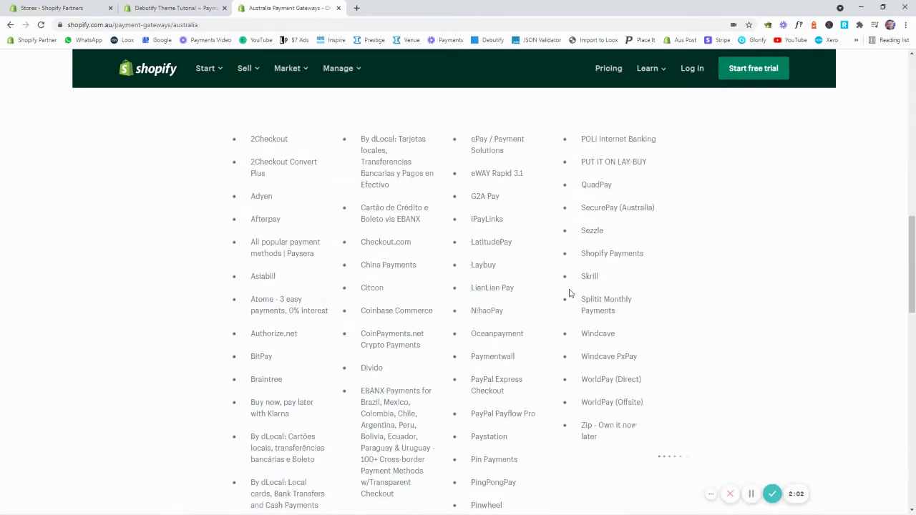
Back in the admin's Payments settings, start the Shopify Payments account setup.
{"action": "left_click", "coordinate": [174, 5]}
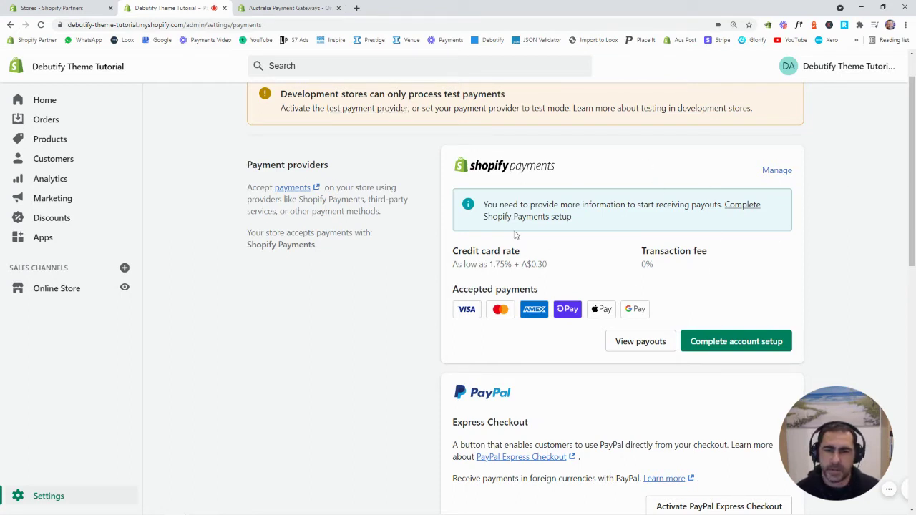
{"action": "left_click", "coordinate": [723, 345]}
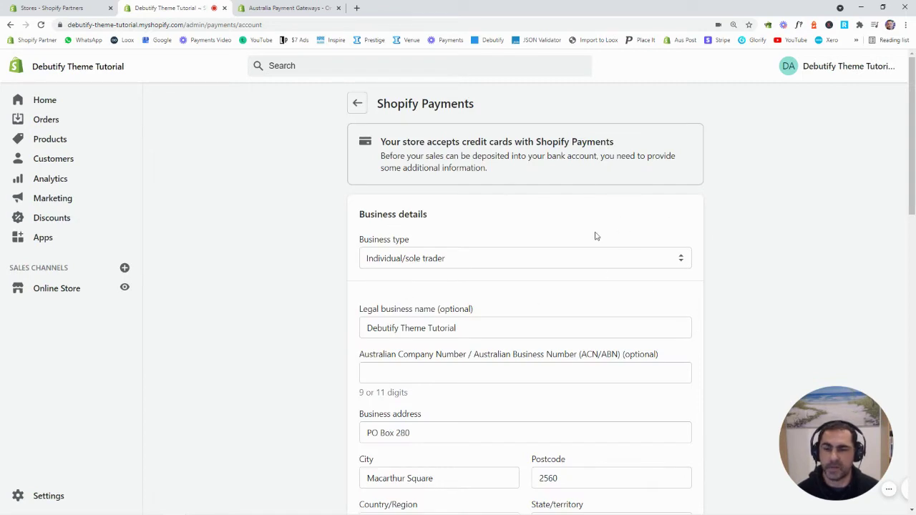
Leave ACN/ABN blank and change the legal business name to 'Inspire Small Business'.
{"action": "scroll", "coordinate": [541, 229], "scroll_direction": "down", "scroll_amount": 1}
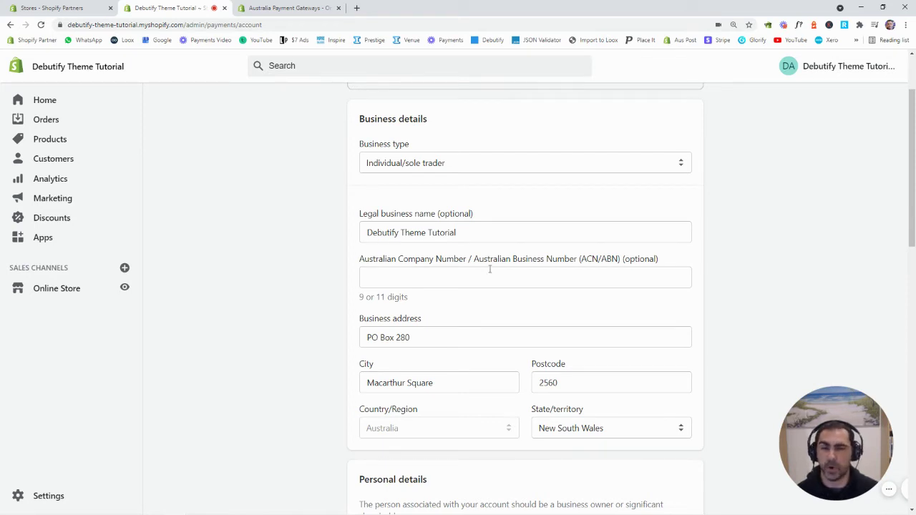
{"action": "left_click", "coordinate": [459, 270]}
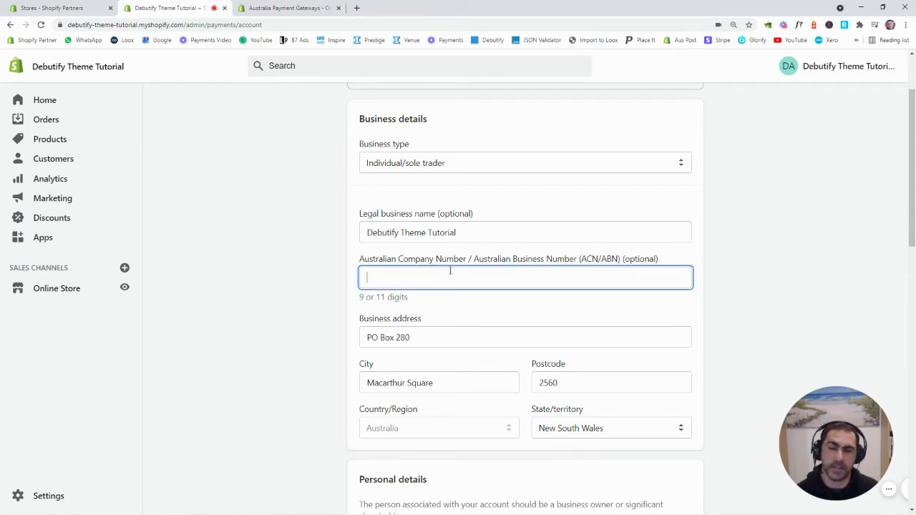
{"action": "left_click", "coordinate": [728, 254]}
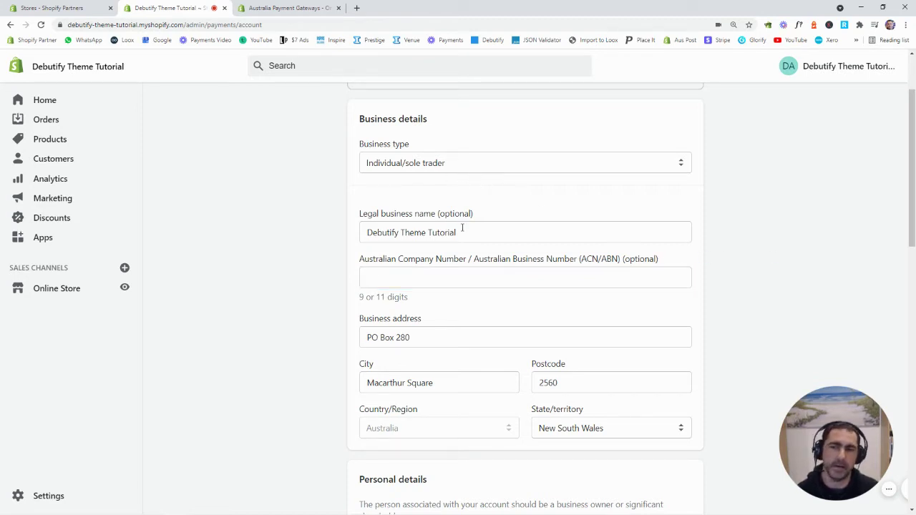
{"action": "left_click_drag", "start_coordinate": [464, 232], "coordinate": [349, 236]}
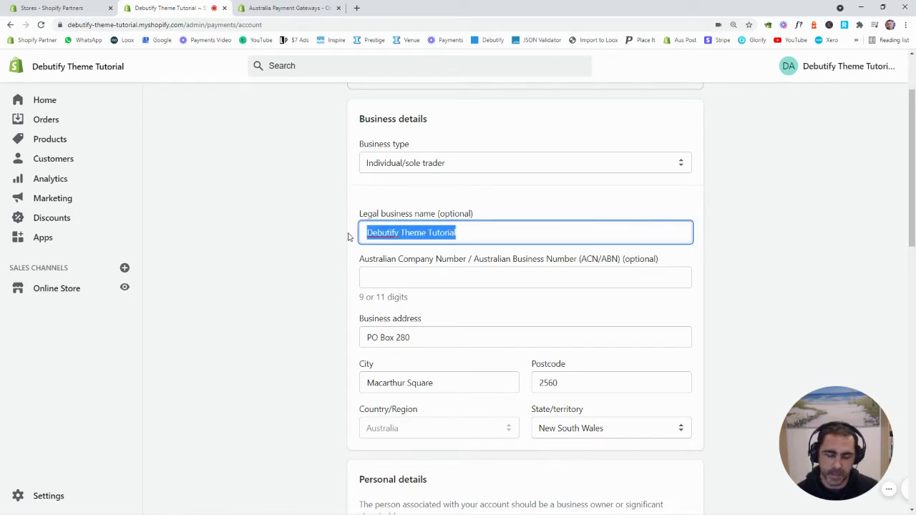
{"action": "key", "text": "BackSpace"}
{"action": "type", "text": "Inspire Sma"}
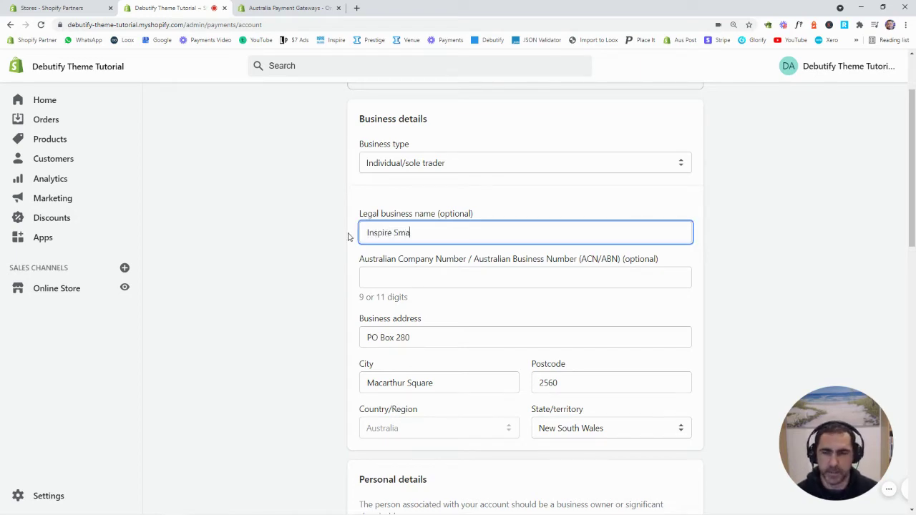
{"action": "type", "text": "ll Busin"}
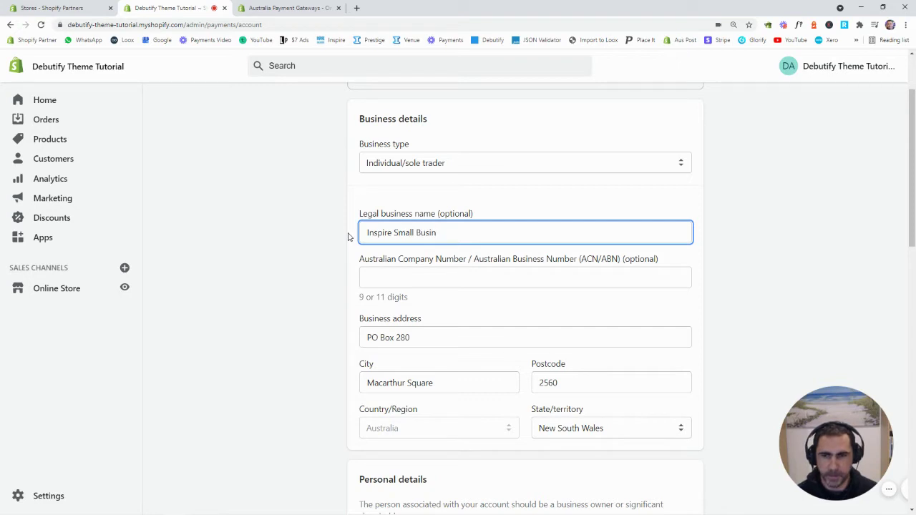
{"action": "type", "text": "ess"}
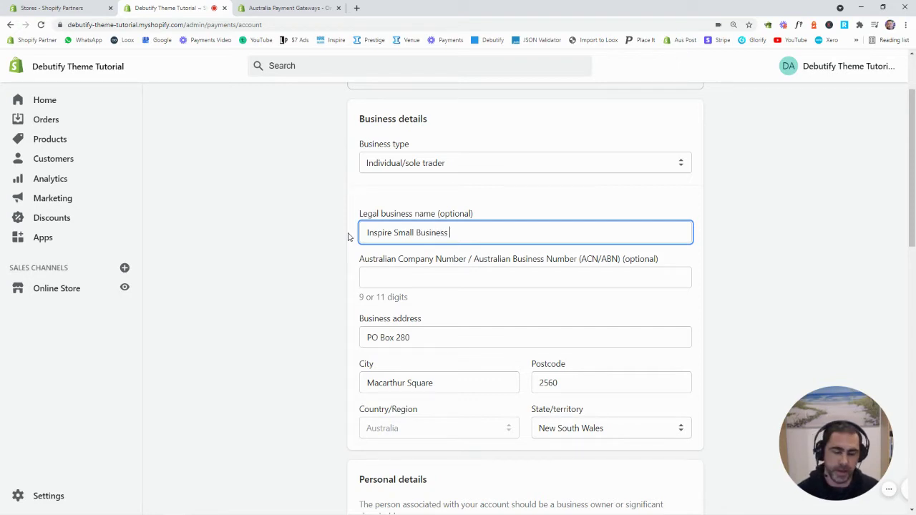
Enter the account holder's first and last name, leaving the date of birth blank.
{"action": "scroll", "coordinate": [501, 244], "scroll_direction": "down", "scroll_amount": 2}
{"action": "scroll", "coordinate": [555, 270], "scroll_direction": "down", "scroll_amount": 1}
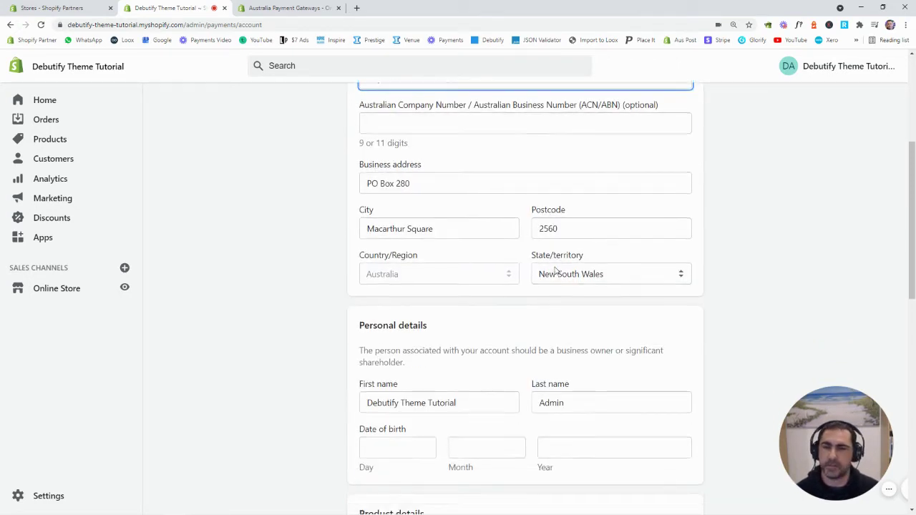
{"action": "scroll", "coordinate": [491, 221], "scroll_direction": "down", "scroll_amount": 1}
{"action": "left_click_drag", "start_coordinate": [477, 315], "coordinate": [349, 323]}
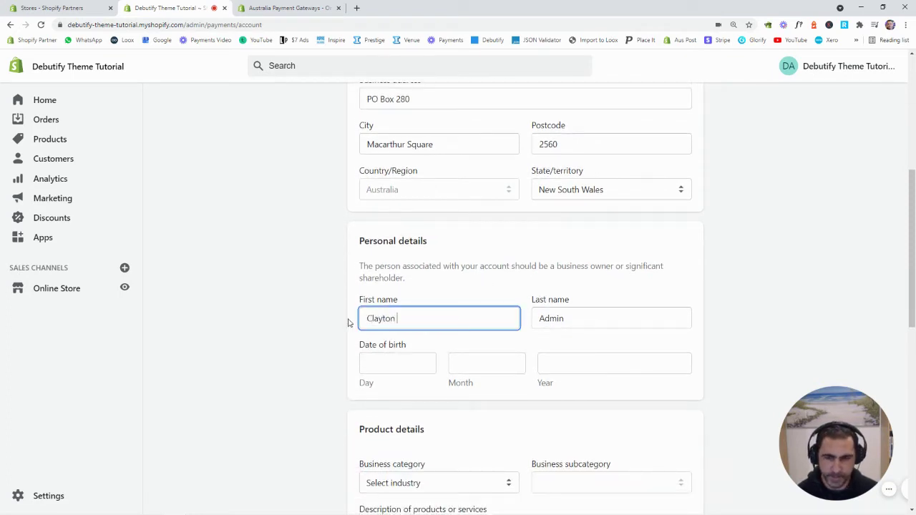
{"action": "key", "text": "Tab"}
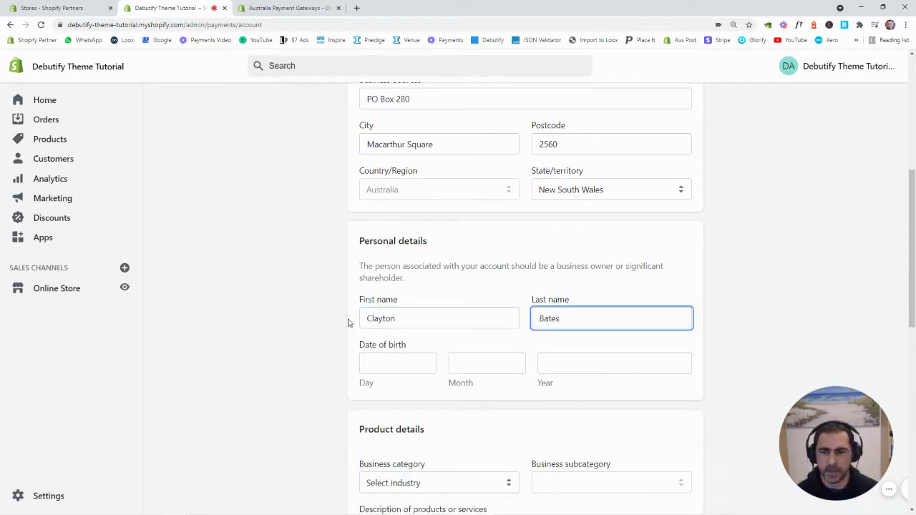
{"action": "key", "text": "Tab"}
{"action": "left_click", "coordinate": [763, 290]}
{"action": "scroll", "coordinate": [762, 290], "scroll_direction": "down", "scroll_amount": 2}
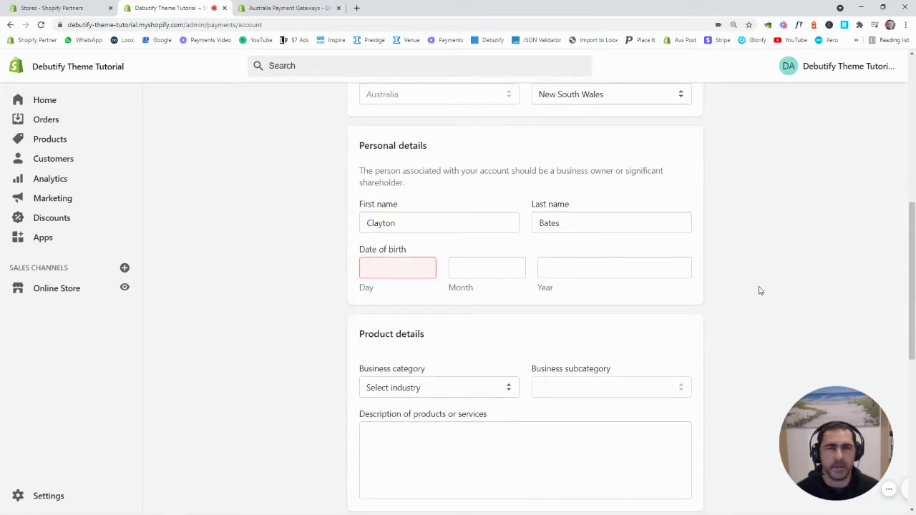
{"action": "scroll", "coordinate": [761, 290], "scroll_direction": "down", "scroll_amount": 1}
{"action": "scroll", "coordinate": [726, 242], "scroll_direction": "down", "scroll_amount": 1}
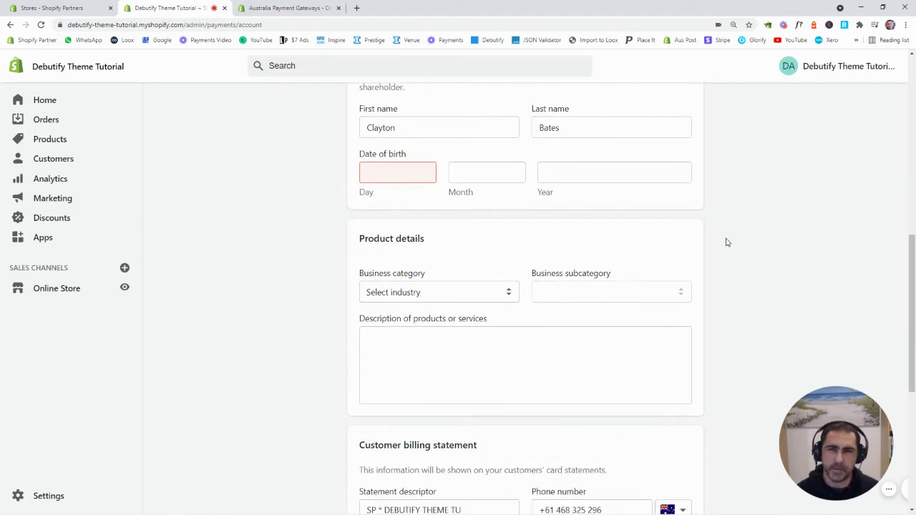
{"action": "scroll", "coordinate": [725, 242], "scroll_direction": "down", "scroll_amount": 1}
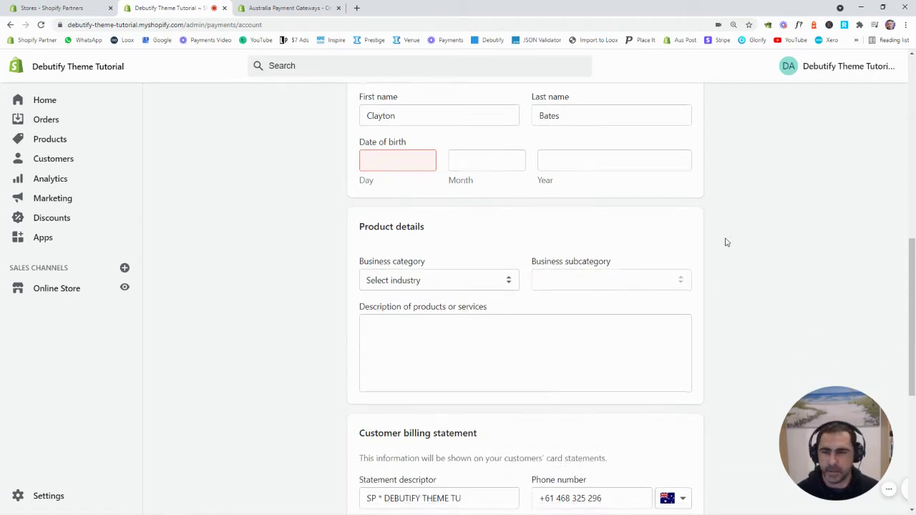
{"action": "scroll", "coordinate": [587, 250], "scroll_direction": "down", "scroll_amount": 3}
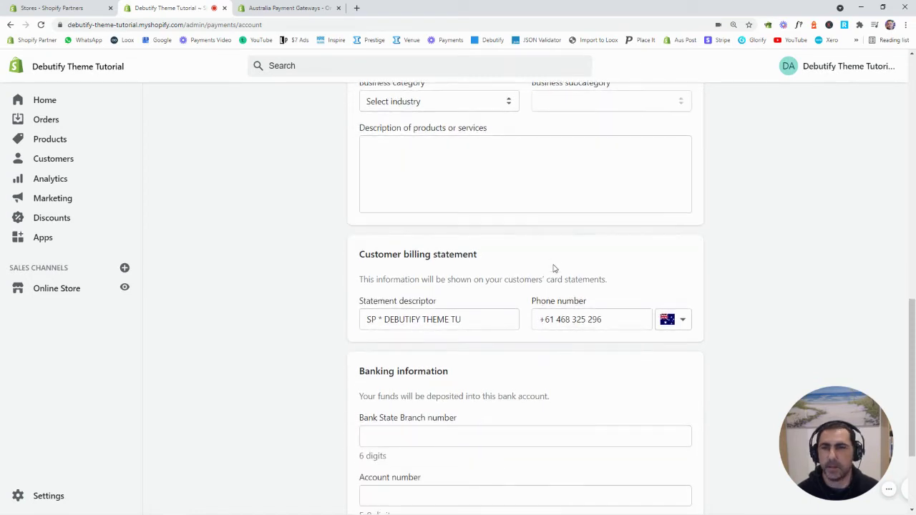
Replace DEBUTIFY THEME TU so the descriptor reads 'SP * Inspire Small Bus' within 22 characters.
{"action": "left_click", "coordinate": [468, 319]}
{"action": "left_click_drag", "start_coordinate": [468, 319], "coordinate": [367, 324]}
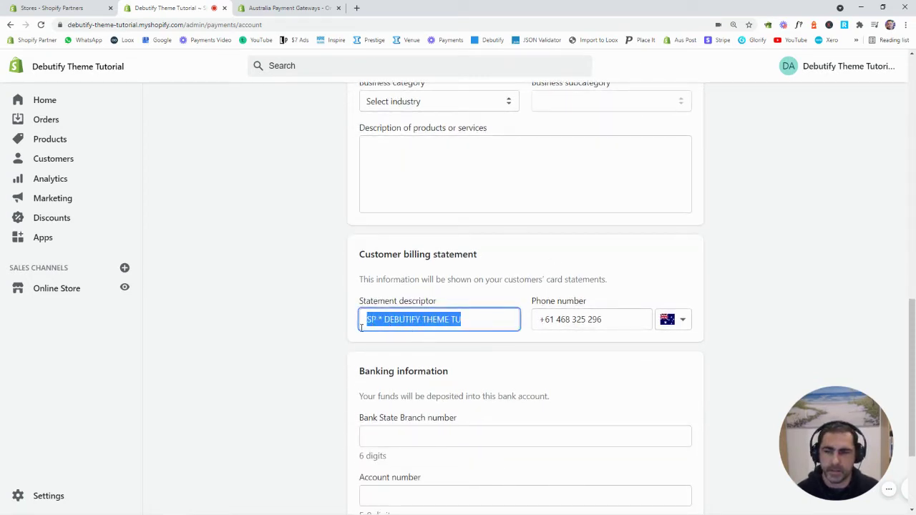
{"action": "left_click", "coordinate": [441, 323]}
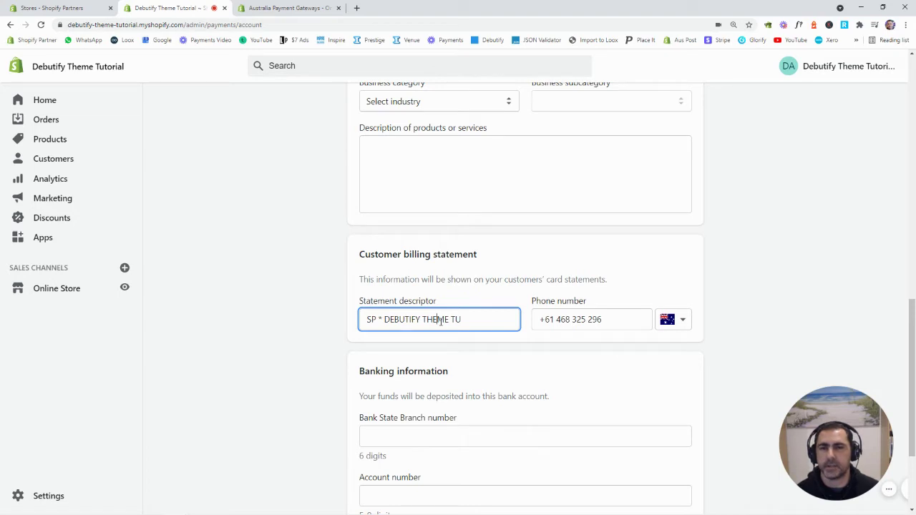
{"action": "left_click_drag", "start_coordinate": [465, 320], "coordinate": [398, 320]}
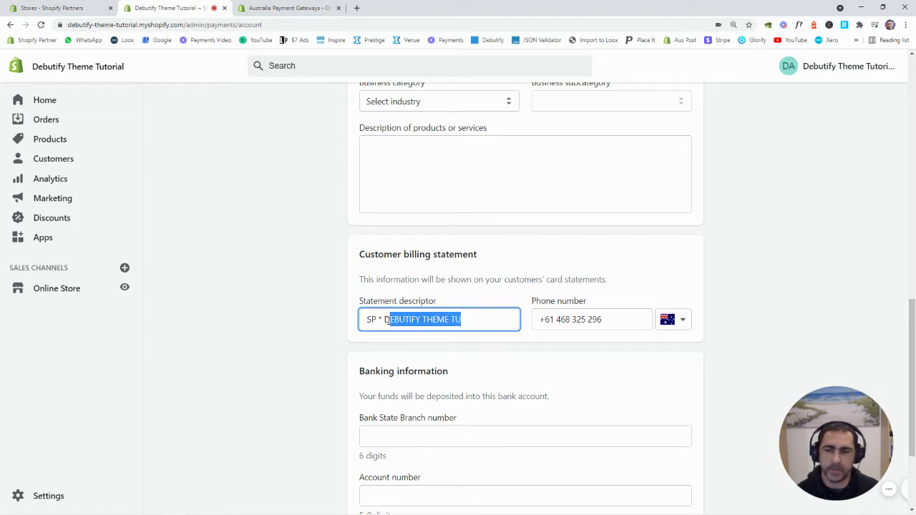
{"action": "left_click_drag", "start_coordinate": [388, 320], "coordinate": [386, 321]}
{"action": "type", "text": "I"}
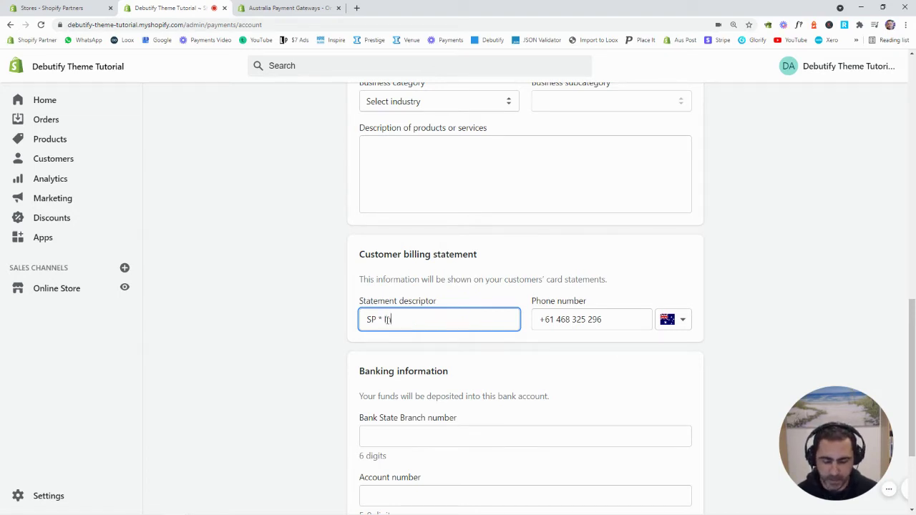
{"action": "type", "text": "nspire Small Business"}
{"action": "key", "text": "BackSpace"}
{"action": "key", "text": "BackSpace"}
{"action": "key", "text": "BackSpace"}
{"action": "key", "text": "BackSpace"}
{"action": "key", "text": "BackSpace"}
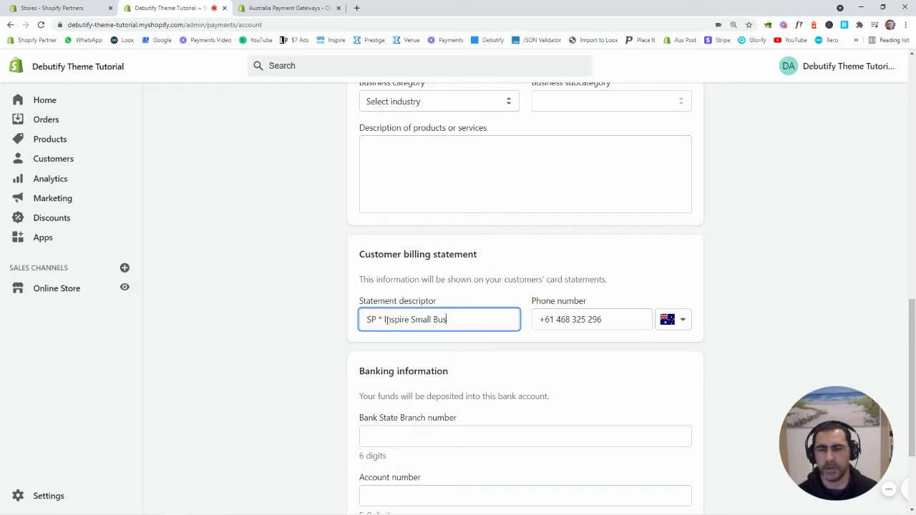
{"action": "left_click", "coordinate": [682, 243]}
{"action": "scroll", "coordinate": [684, 244], "scroll_direction": "down", "scroll_amount": 2}
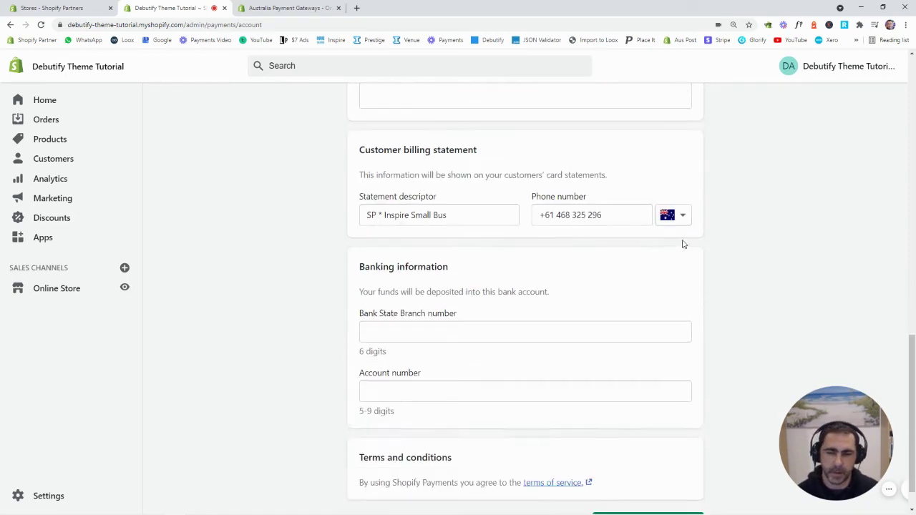
{"action": "scroll", "coordinate": [683, 243], "scroll_direction": "down", "scroll_amount": 1}
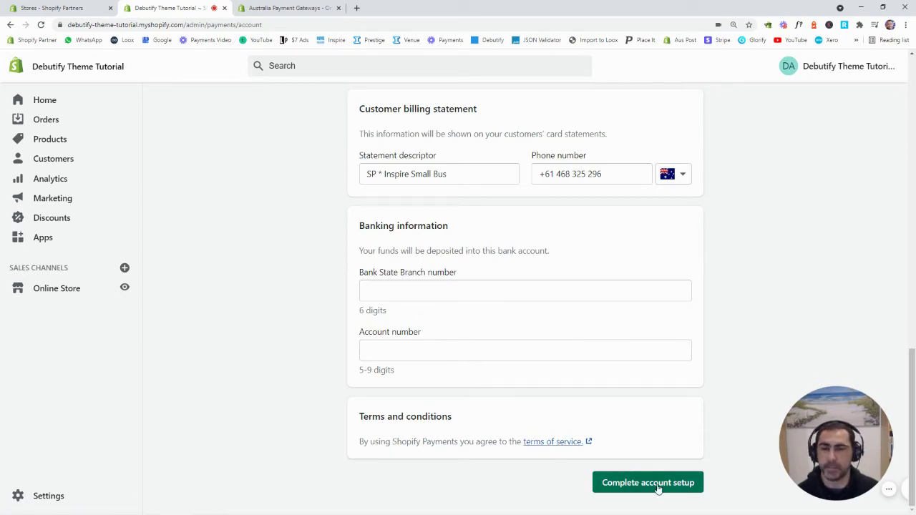
Submit the Shopify Payments account details and go back to Settings > Payments.
{"action": "left_click", "coordinate": [660, 485]}
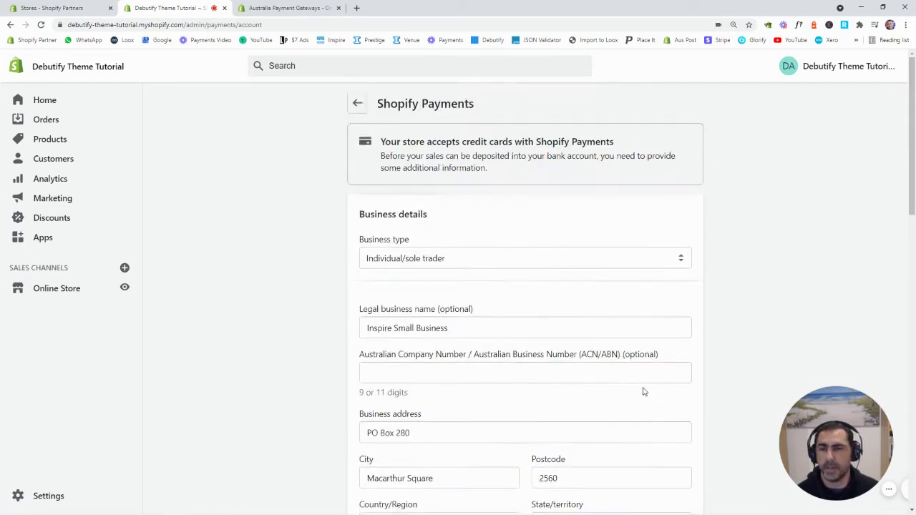
{"action": "left_click", "coordinate": [358, 103]}
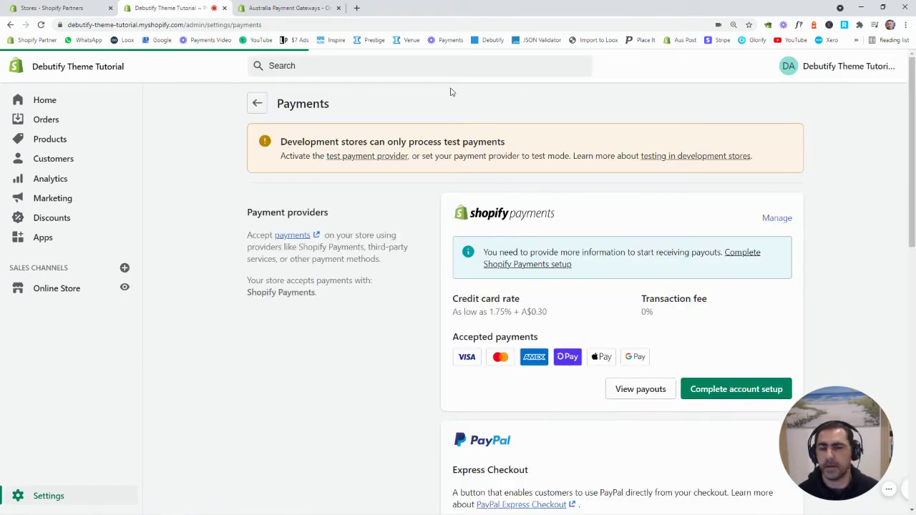
{"action": "scroll", "coordinate": [813, 119], "scroll_direction": "down", "scroll_amount": 1}
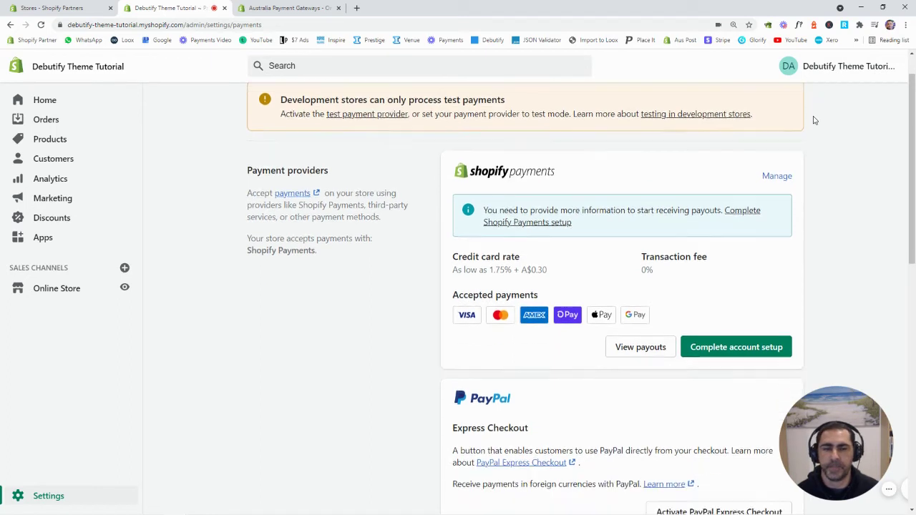
{"action": "scroll", "coordinate": [814, 119], "scroll_direction": "up", "scroll_amount": 1}
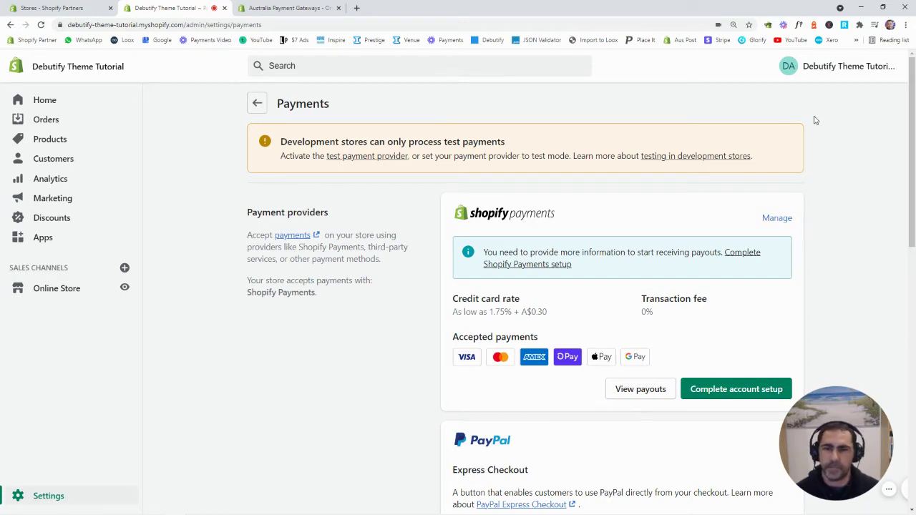
{"action": "left_click", "coordinate": [44, 102]}
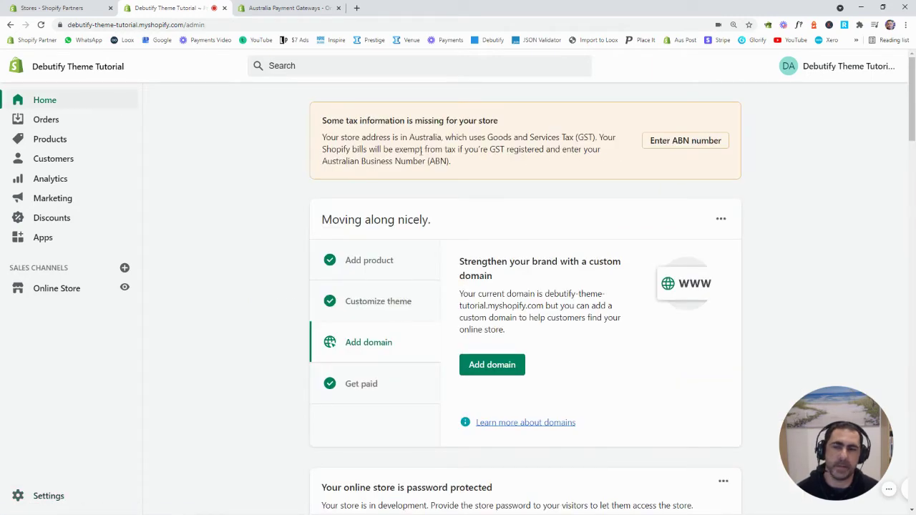
{"action": "left_click", "coordinate": [61, 495]}
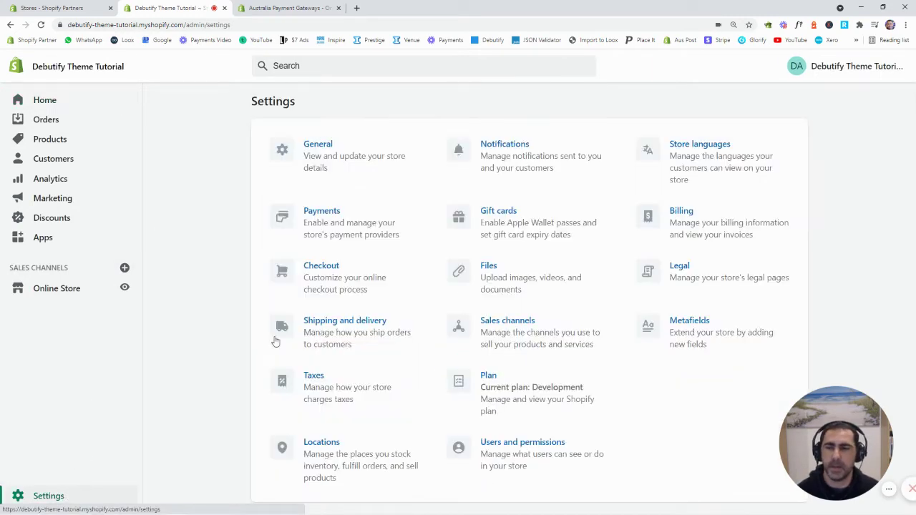
{"action": "left_click", "coordinate": [327, 227]}
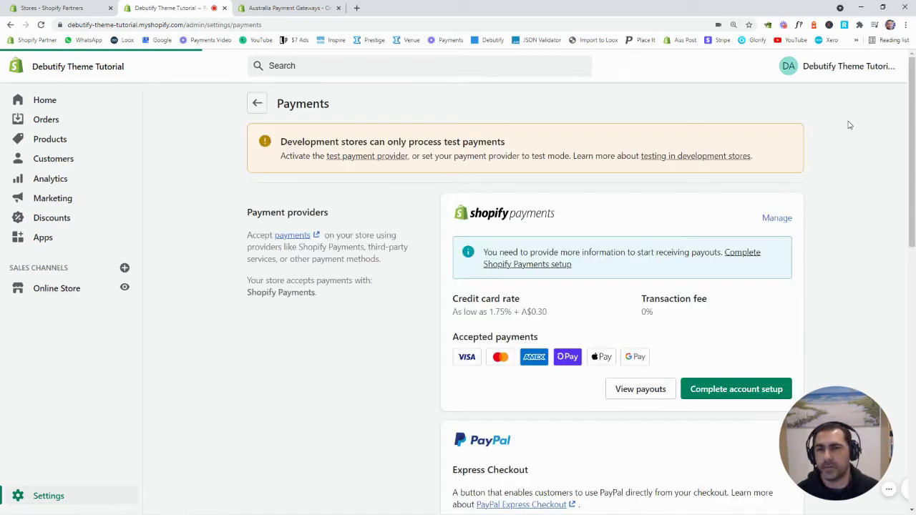
{"action": "scroll", "coordinate": [584, 228], "scroll_direction": "down", "scroll_amount": 1}
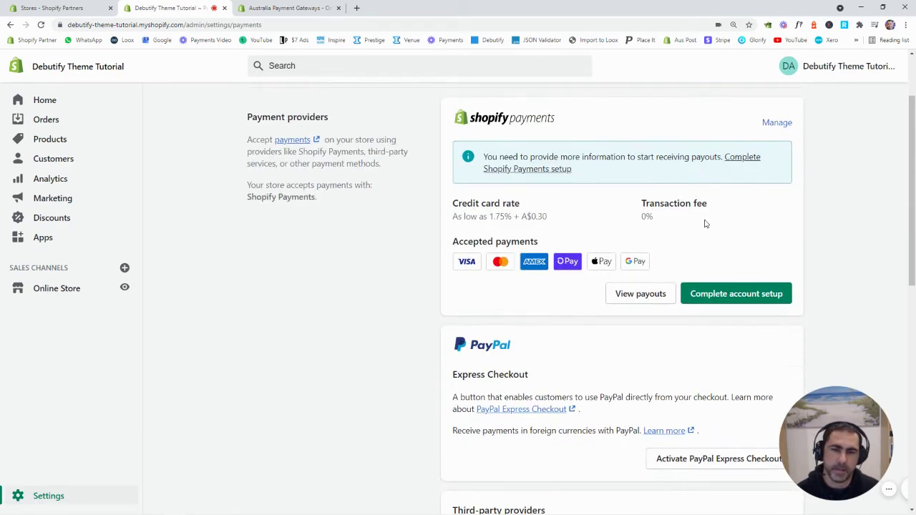
{"action": "scroll", "coordinate": [827, 218], "scroll_direction": "up", "scroll_amount": 1}
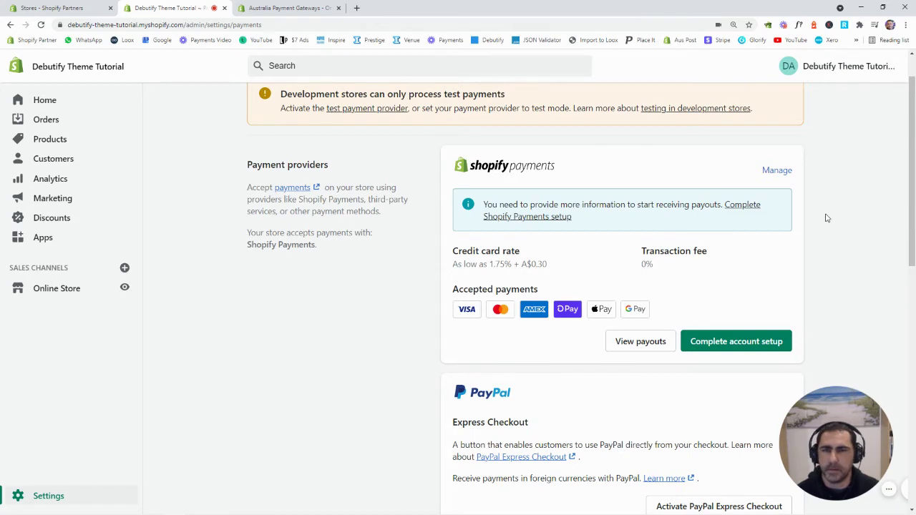
{"action": "scroll", "coordinate": [845, 220], "scroll_direction": "up", "scroll_amount": 1}
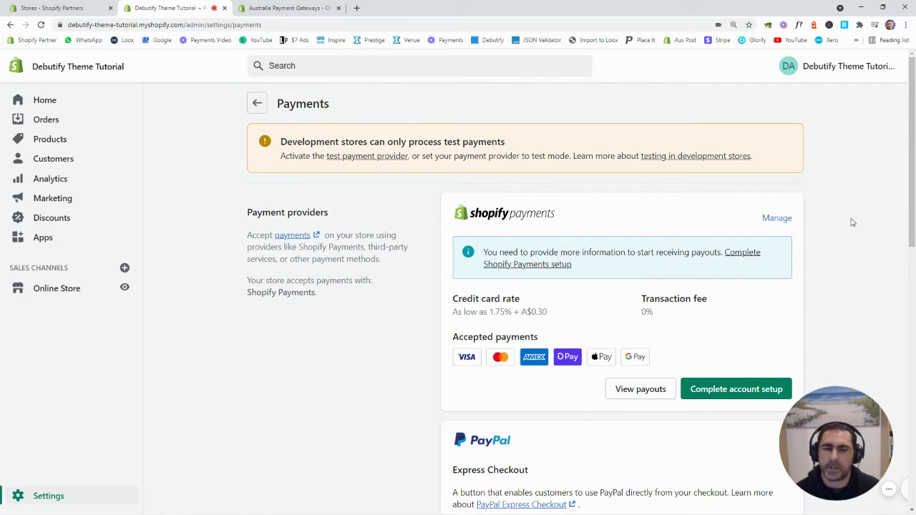
{"action": "scroll", "coordinate": [848, 219], "scroll_direction": "down", "scroll_amount": 2}
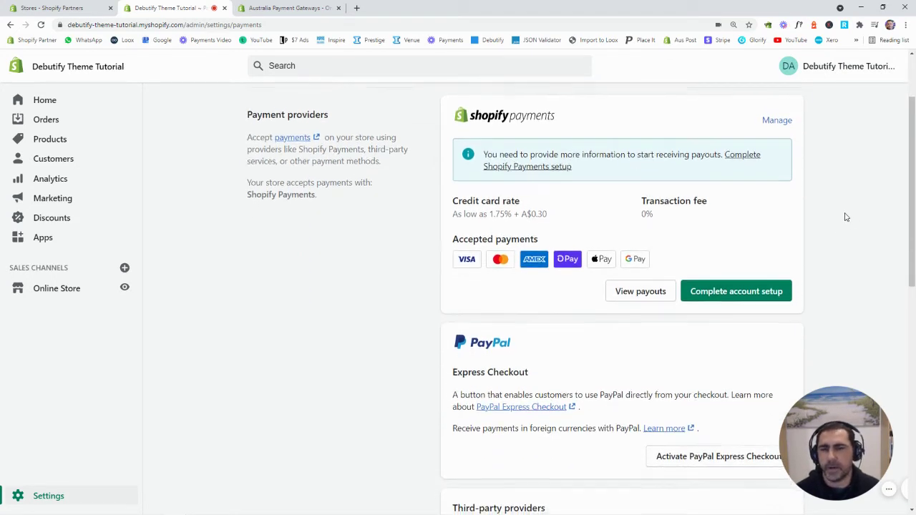
{"action": "scroll", "coordinate": [851, 217], "scroll_direction": "down", "scroll_amount": 2}
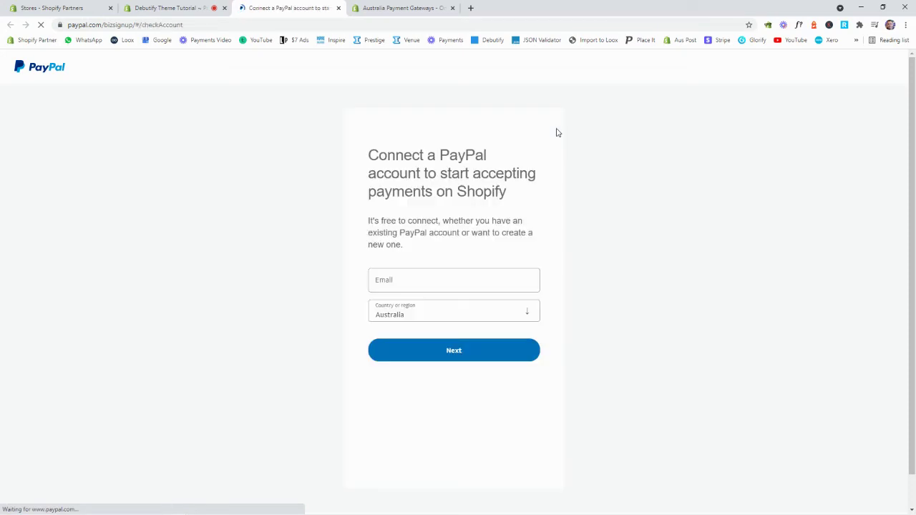
Inspect the PayPal account e-mail field, then return to Shopify's Payments settings.
{"action": "left_click", "coordinate": [437, 286]}
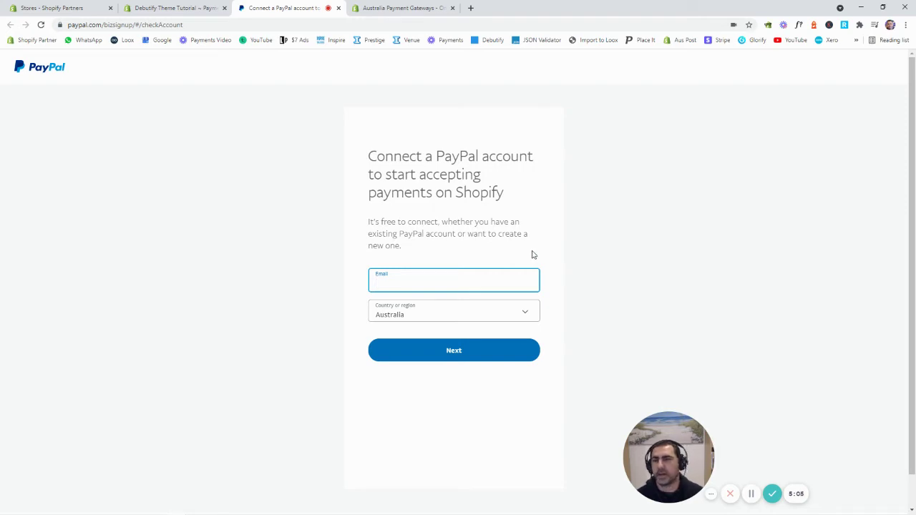
{"action": "left_click", "coordinate": [183, 7]}
{"action": "scroll", "coordinate": [774, 246], "scroll_direction": "down", "scroll_amount": 1}
{"action": "scroll", "coordinate": [716, 229], "scroll_direction": "down", "scroll_amount": 2}
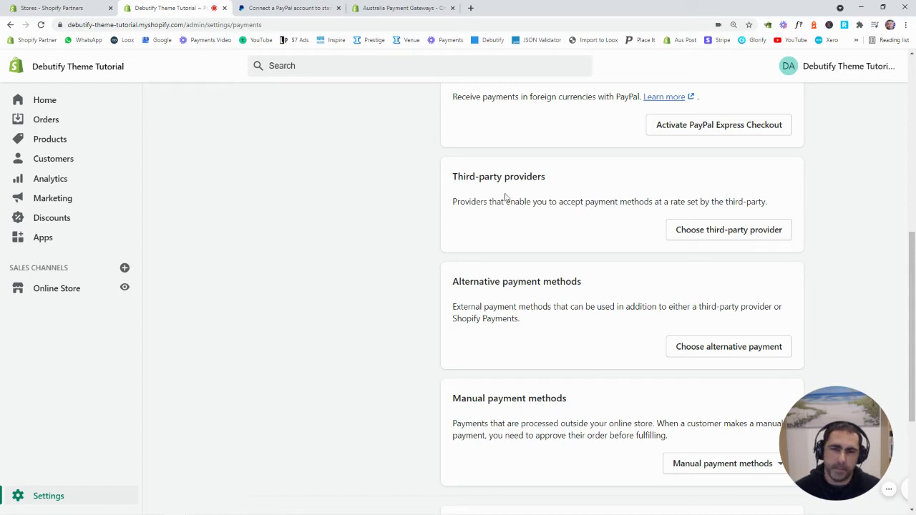
Highlight the Third-party providers and Alternative payment methods headings on the Payments page.
{"action": "left_click_drag", "start_coordinate": [457, 177], "coordinate": [551, 180]}
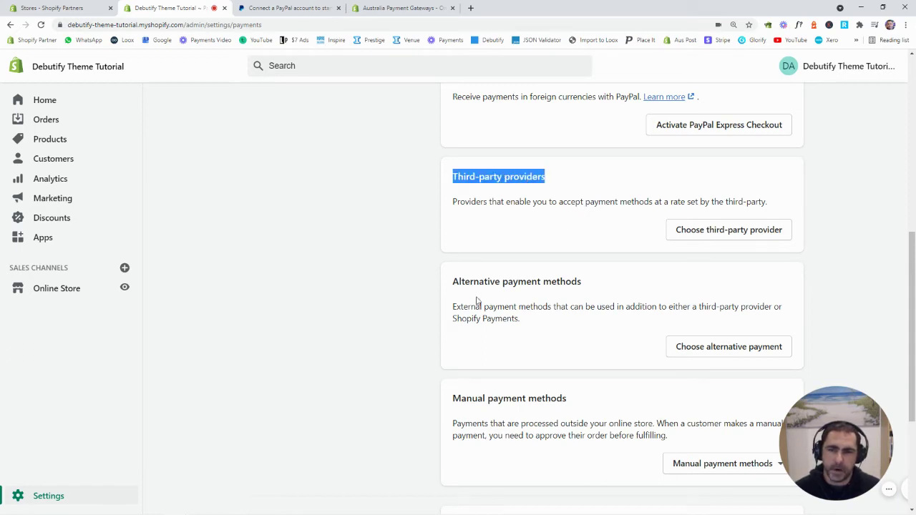
{"action": "left_click_drag", "start_coordinate": [454, 281], "coordinate": [591, 283]}
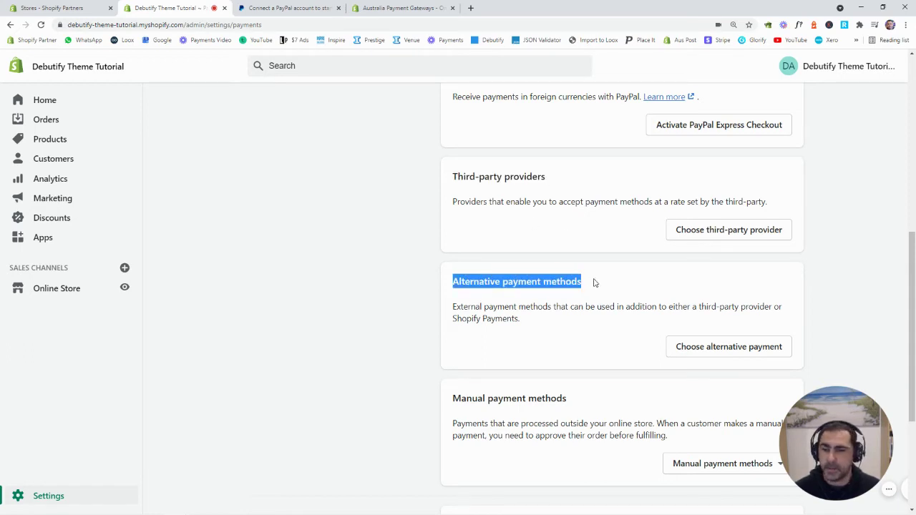
{"action": "left_click", "coordinate": [608, 281]}
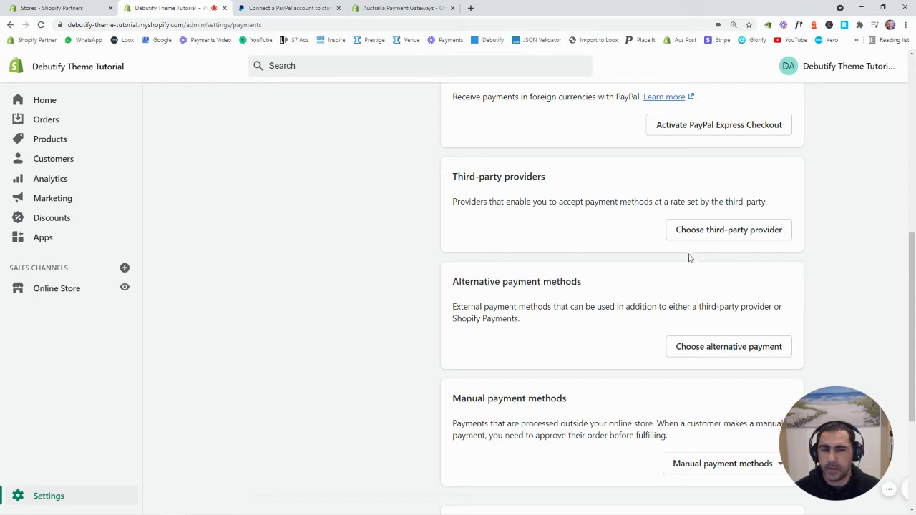
Browse the third-party gateways list, including 2Checkout, Adyen, Braintree and eWAY Rapid 3.1.
{"action": "left_click", "coordinate": [740, 232]}
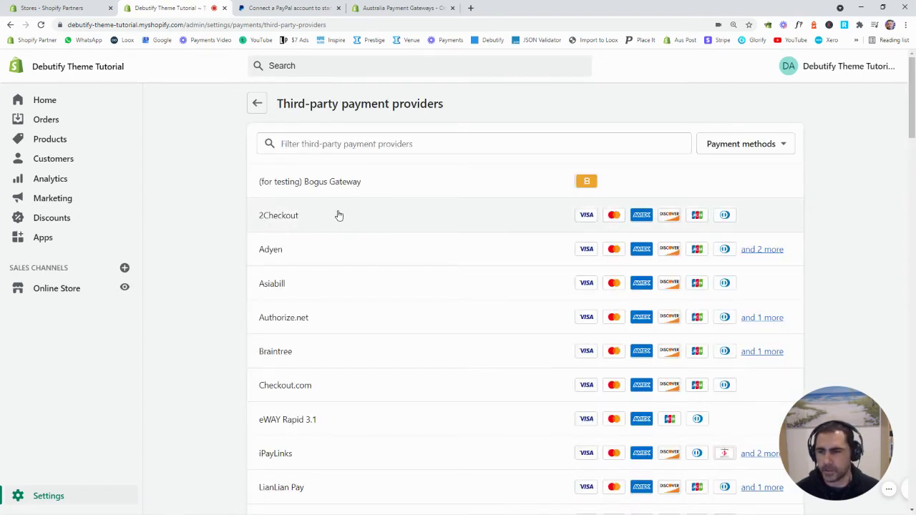
{"action": "scroll", "coordinate": [437, 212], "scroll_direction": "down", "scroll_amount": 6}
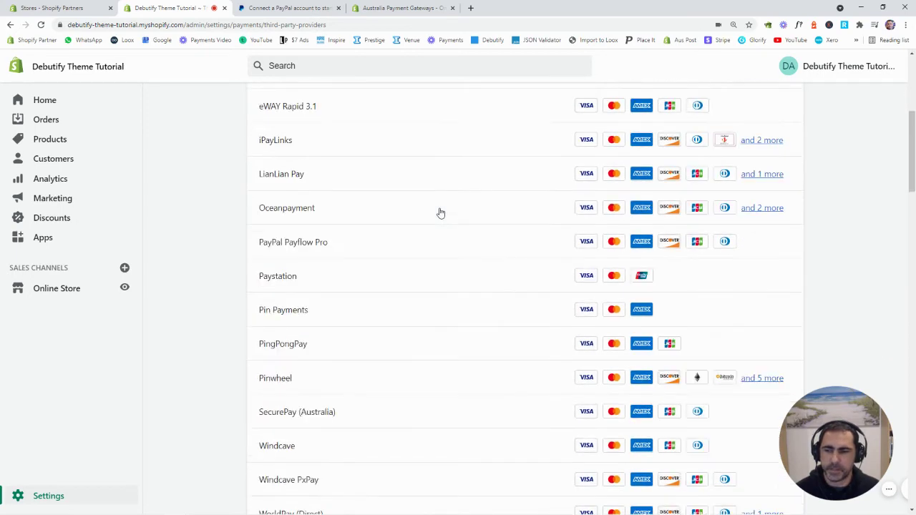
{"action": "scroll", "coordinate": [440, 213], "scroll_direction": "down", "scroll_amount": 5}
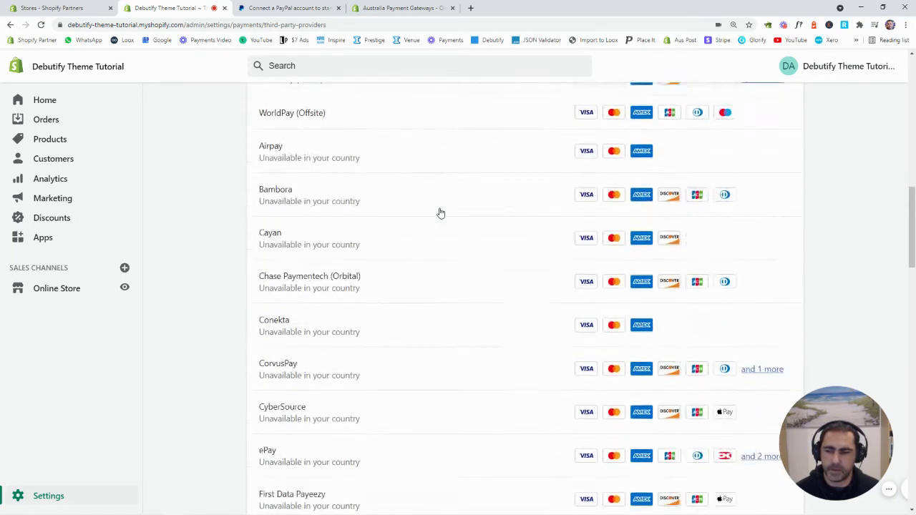
{"action": "scroll", "coordinate": [440, 213], "scroll_direction": "down", "scroll_amount": 15}
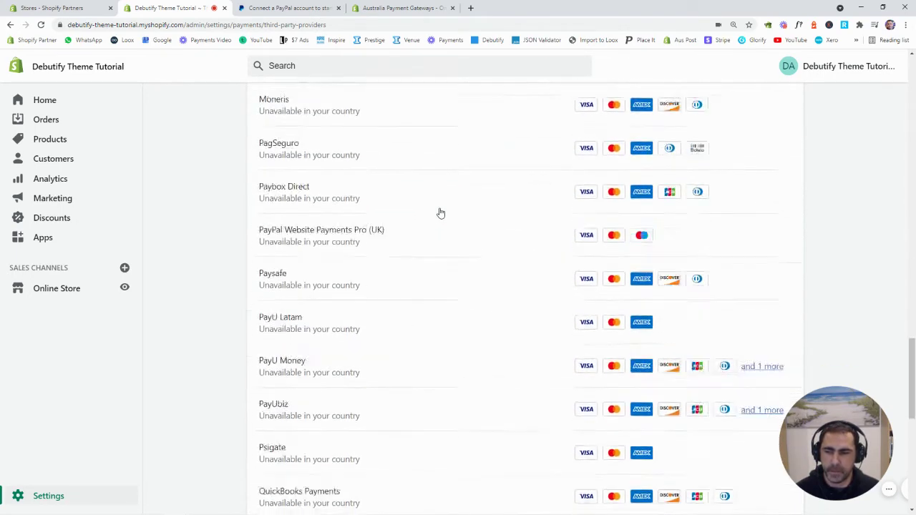
{"action": "scroll", "coordinate": [440, 213], "scroll_direction": "down", "scroll_amount": 3}
{"action": "scroll", "coordinate": [441, 215], "scroll_direction": "up", "scroll_amount": 18}
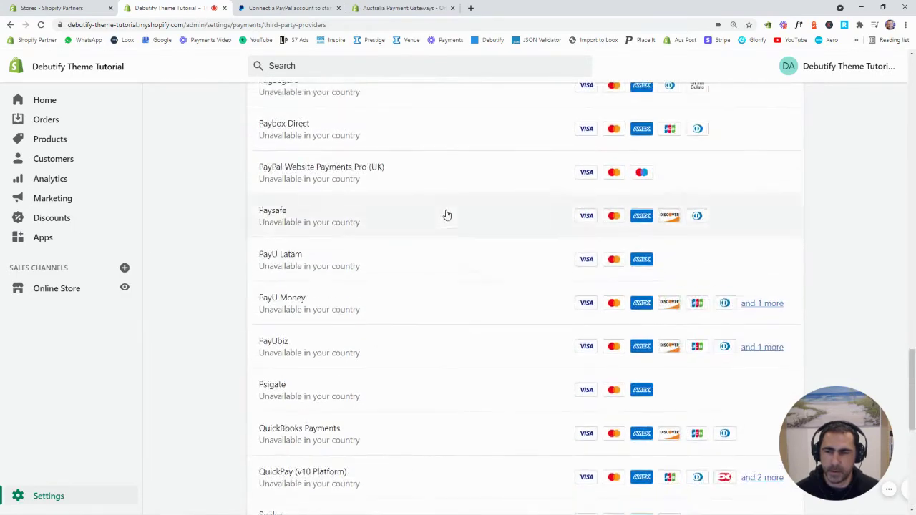
{"action": "scroll", "coordinate": [441, 220], "scroll_direction": "up", "scroll_amount": 4}
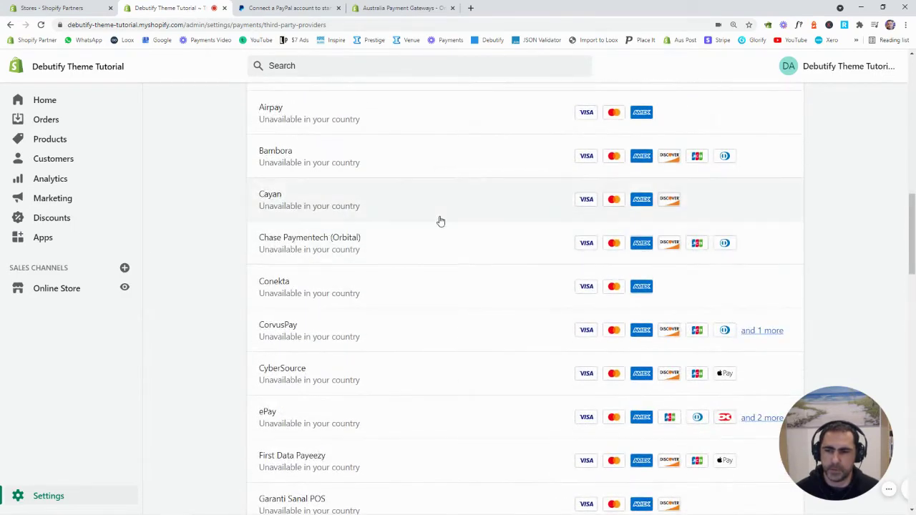
{"action": "scroll", "coordinate": [441, 221], "scroll_direction": "up", "scroll_amount": 1}
{"action": "scroll", "coordinate": [441, 221], "scroll_direction": "up", "scroll_amount": 4}
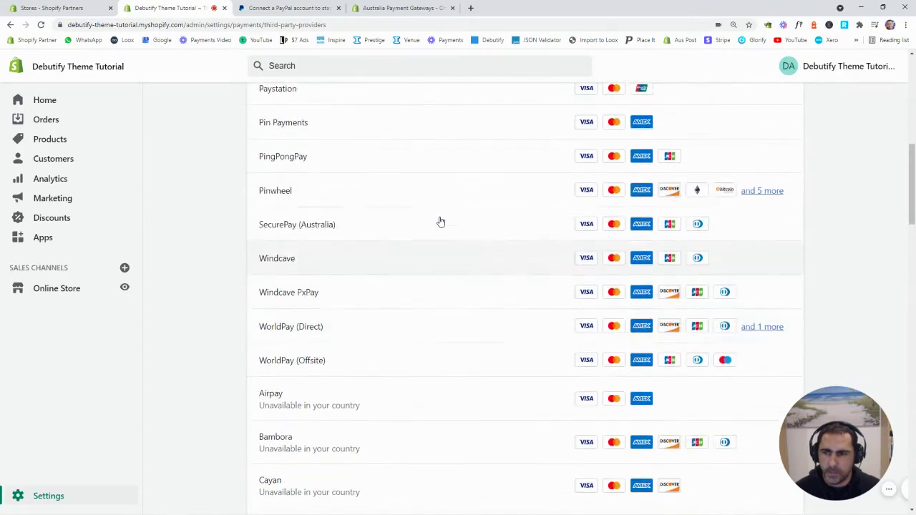
{"action": "scroll", "coordinate": [443, 223], "scroll_direction": "up", "scroll_amount": 6}
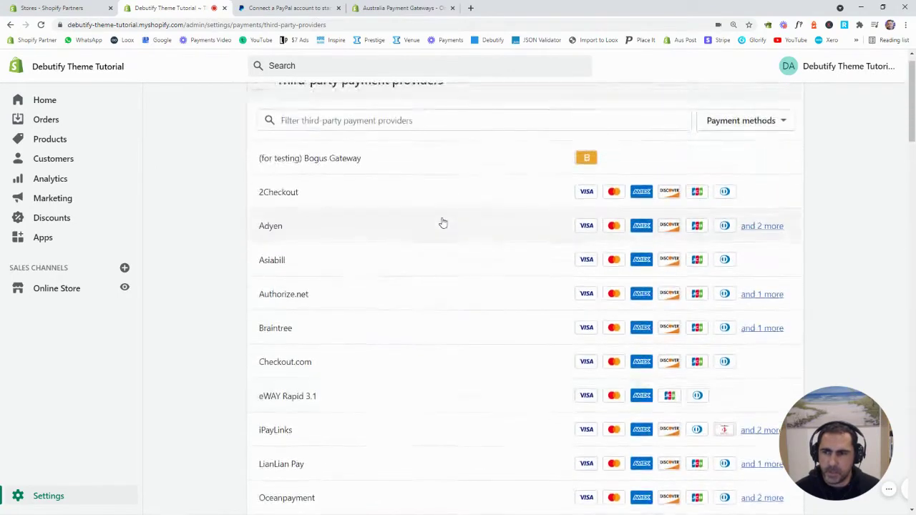
{"action": "scroll", "coordinate": [442, 222], "scroll_direction": "down", "scroll_amount": 2}
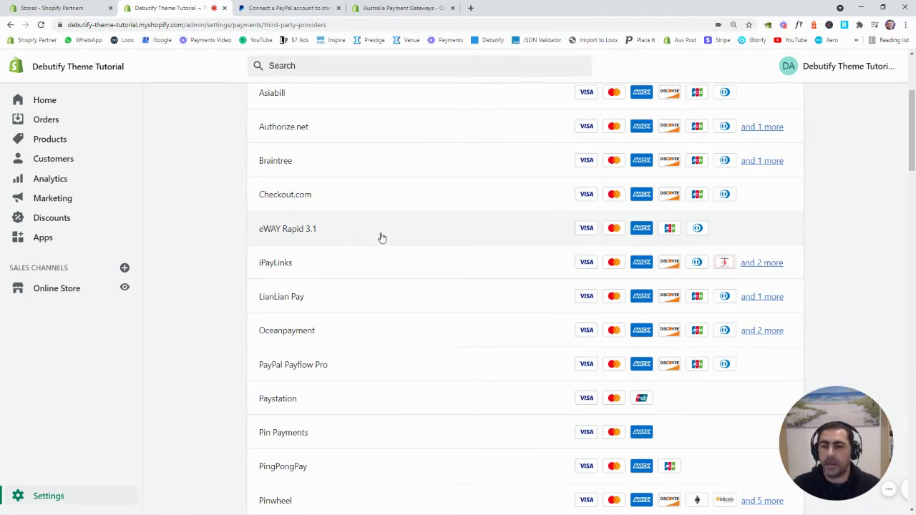
{"action": "scroll", "coordinate": [377, 236], "scroll_direction": "up", "scroll_amount": 3}
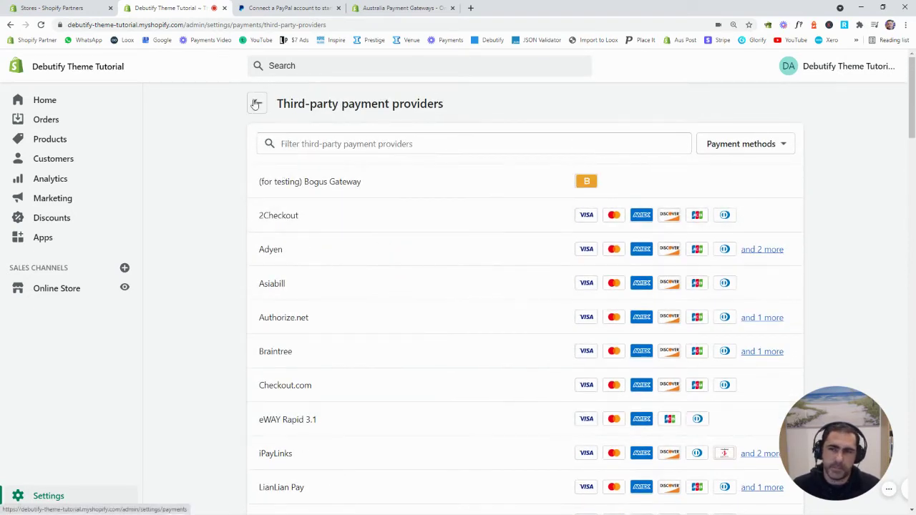
Go back to Payments and scroll down to Manual payment methods and automatic payment capture.
{"action": "left_click", "coordinate": [254, 104]}
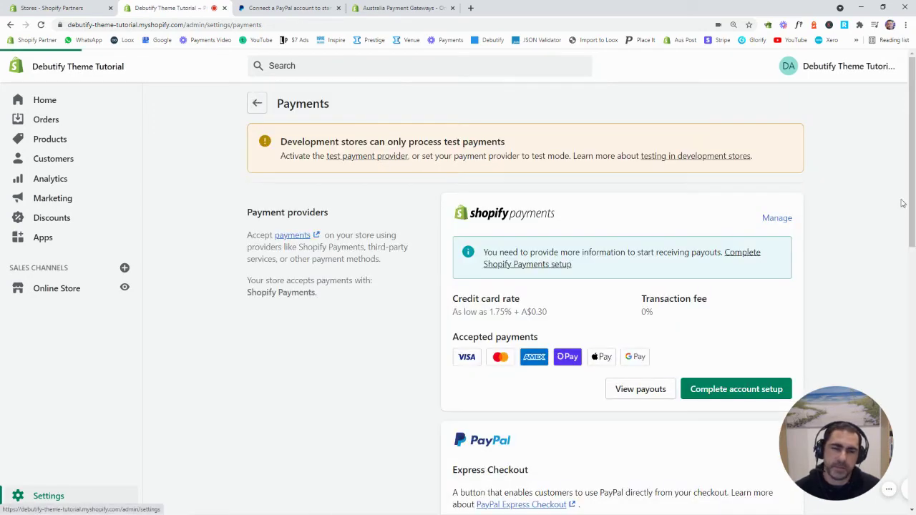
{"action": "scroll", "coordinate": [887, 220], "scroll_direction": "down", "scroll_amount": 3}
{"action": "scroll", "coordinate": [887, 220], "scroll_direction": "down", "scroll_amount": 2}
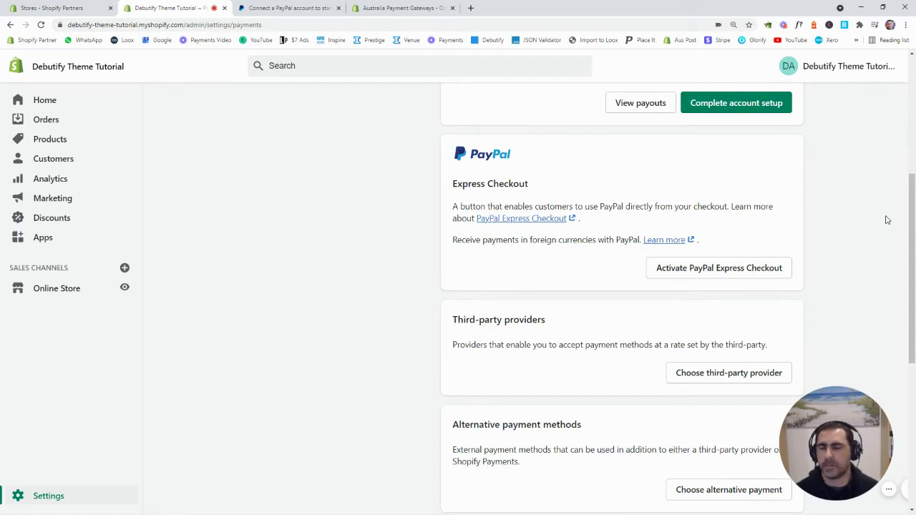
{"action": "scroll", "coordinate": [886, 219], "scroll_direction": "down", "scroll_amount": 3}
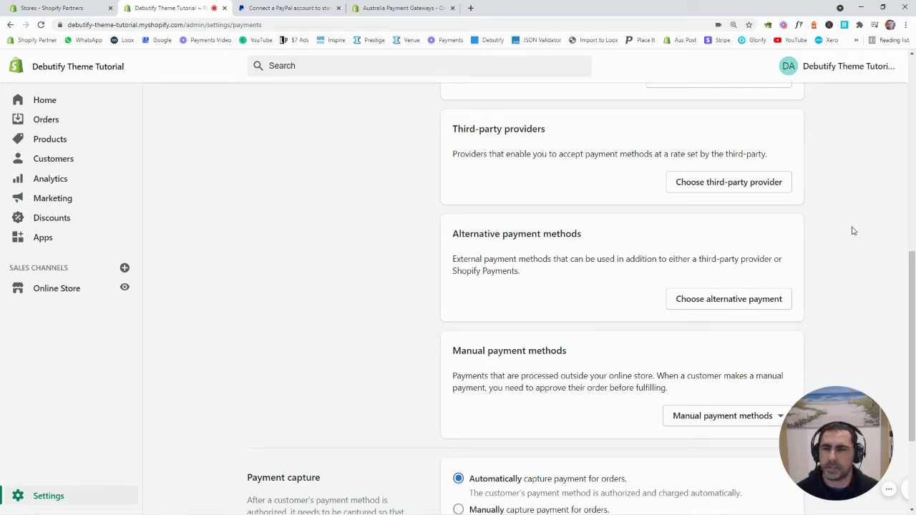
{"action": "scroll", "coordinate": [851, 229], "scroll_direction": "down", "scroll_amount": 1}
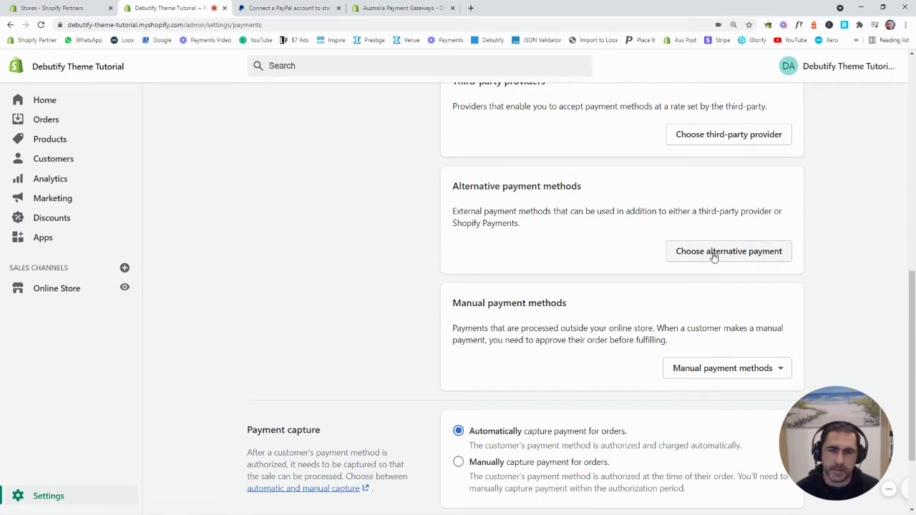
Browse alternative payment providers such as 2Checkout Convert Plus, Afterpay, Atome, BitPay and Klarna.
{"action": "left_click", "coordinate": [675, 252]}
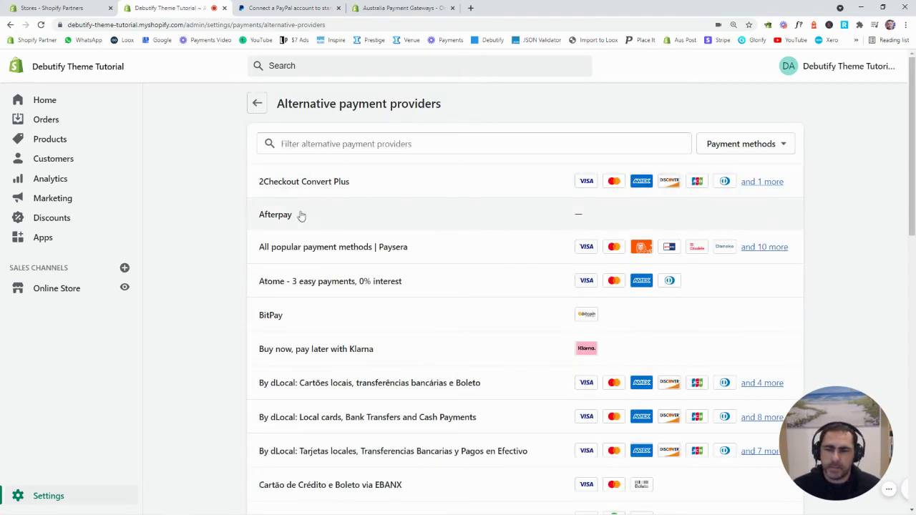
{"action": "scroll", "coordinate": [365, 221], "scroll_direction": "down", "scroll_amount": 1}
{"action": "scroll", "coordinate": [365, 221], "scroll_direction": "down", "scroll_amount": 10}
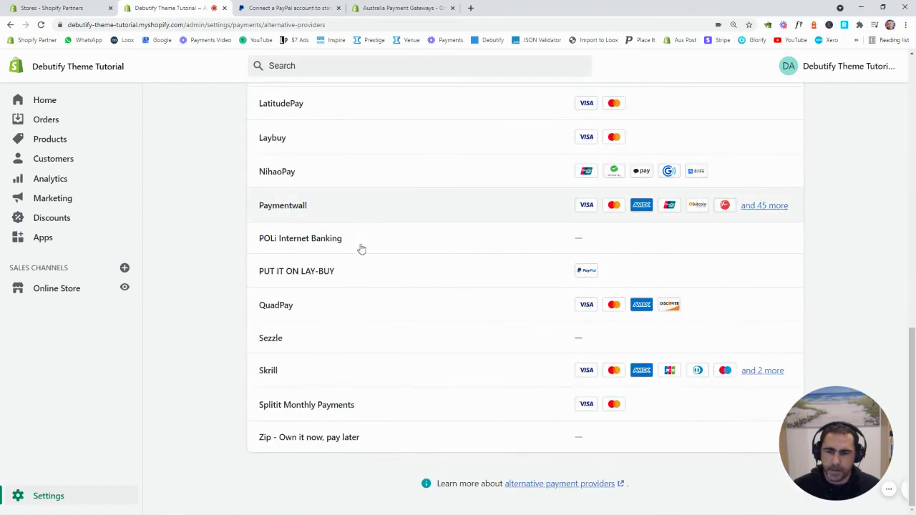
{"action": "scroll", "coordinate": [403, 391], "scroll_direction": "up", "scroll_amount": 1}
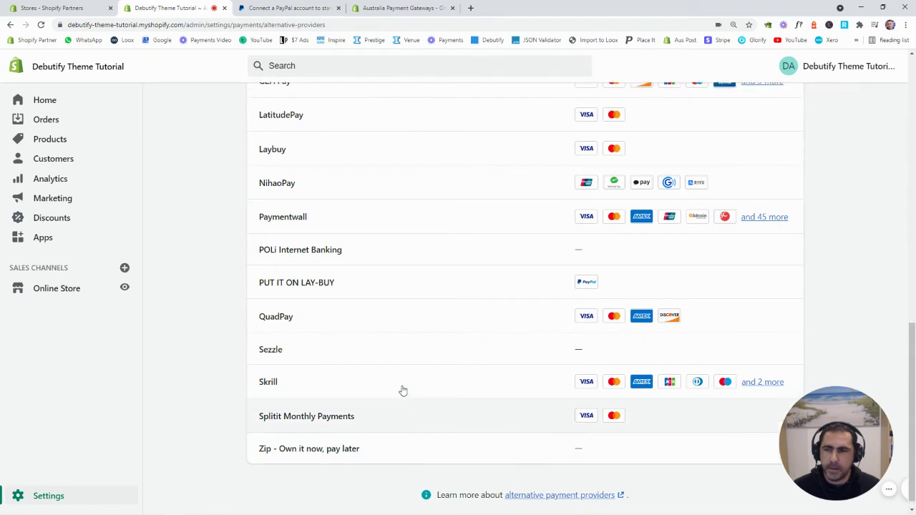
{"action": "scroll", "coordinate": [403, 391], "scroll_direction": "up", "scroll_amount": 1}
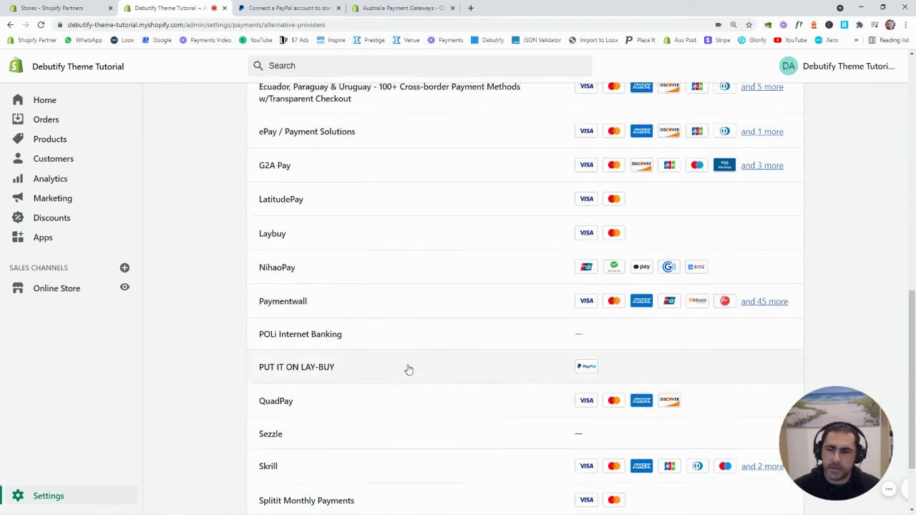
{"action": "scroll", "coordinate": [409, 369], "scroll_direction": "up", "scroll_amount": 4}
{"action": "scroll", "coordinate": [417, 296], "scroll_direction": "up", "scroll_amount": 3}
{"action": "scroll", "coordinate": [418, 296], "scroll_direction": "up", "scroll_amount": 3}
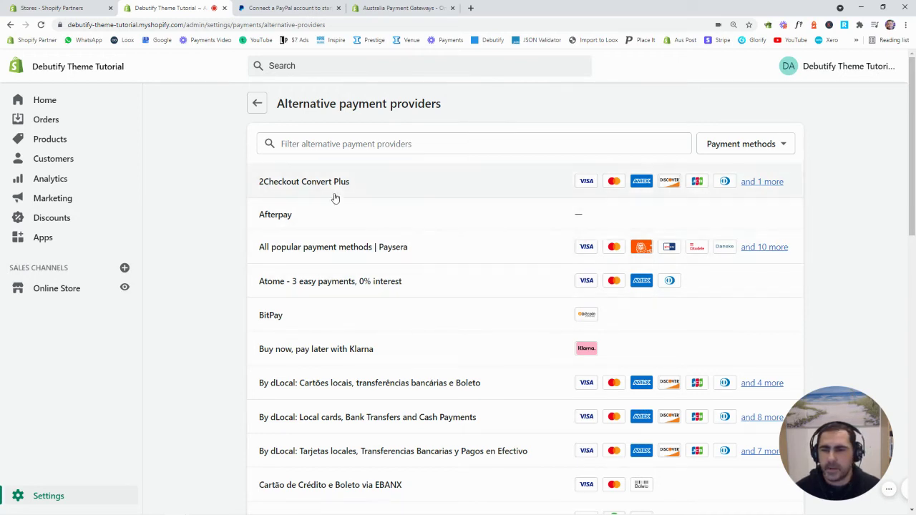
Inspect Afterpay's empty Merchant ID and Secret Key fields and test-mode option, then return to providers.
{"action": "left_click", "coordinate": [298, 217]}
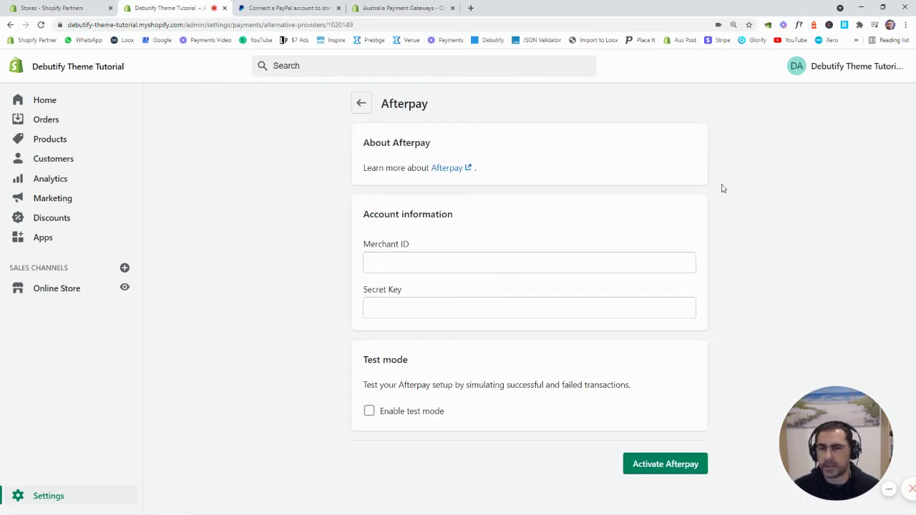
{"action": "left_click_drag", "start_coordinate": [429, 107], "coordinate": [385, 104]}
{"action": "left_click", "coordinate": [426, 104]}
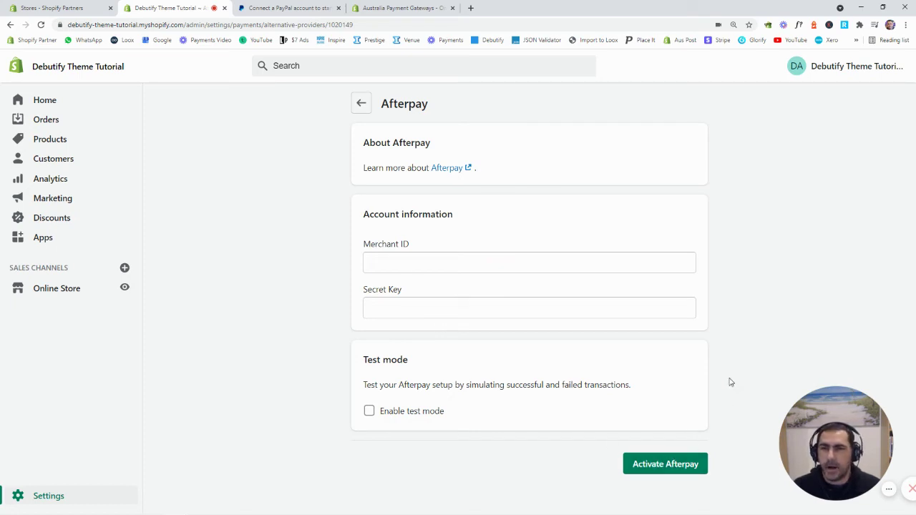
{"action": "left_click", "coordinate": [360, 104]}
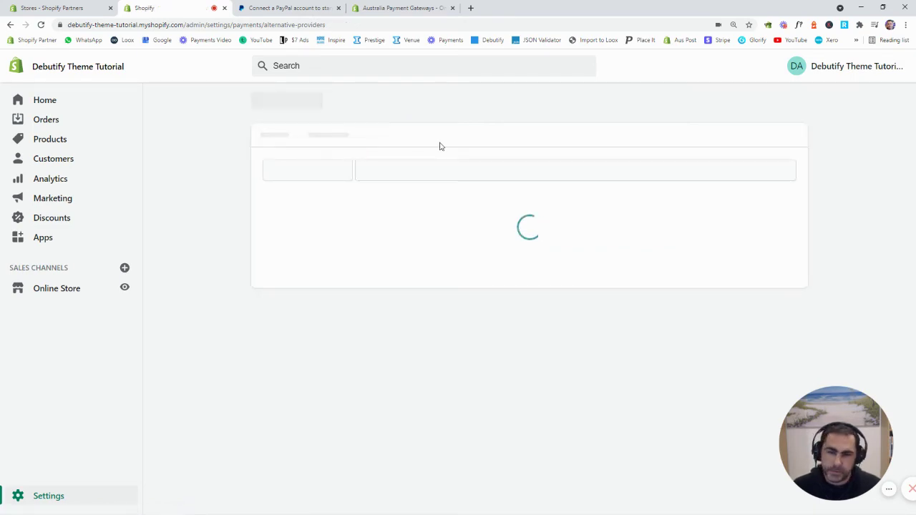
Look over the 'Zip - Own it now, pay later' setup page, then return to Payments.
{"action": "scroll", "coordinate": [439, 171], "scroll_direction": "down", "scroll_amount": 10}
{"action": "scroll", "coordinate": [429, 244], "scroll_direction": "down", "scroll_amount": 1}
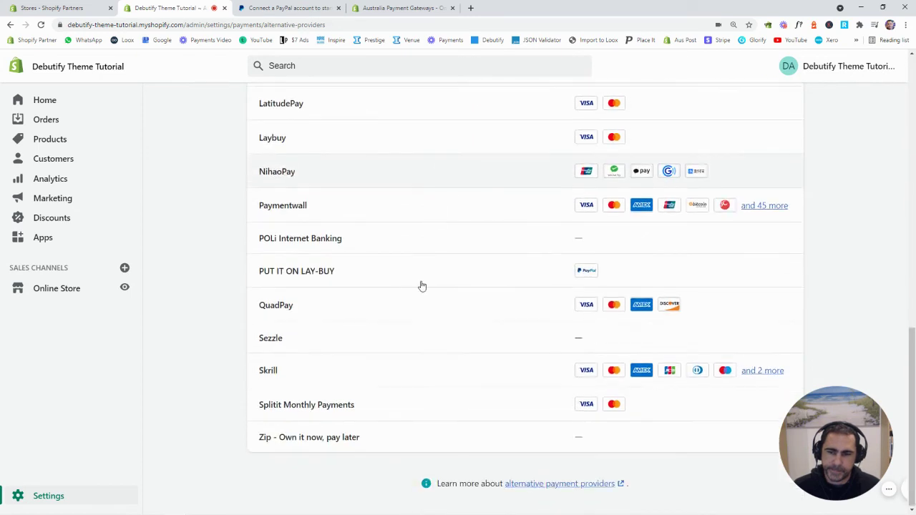
{"action": "left_click", "coordinate": [361, 440]}
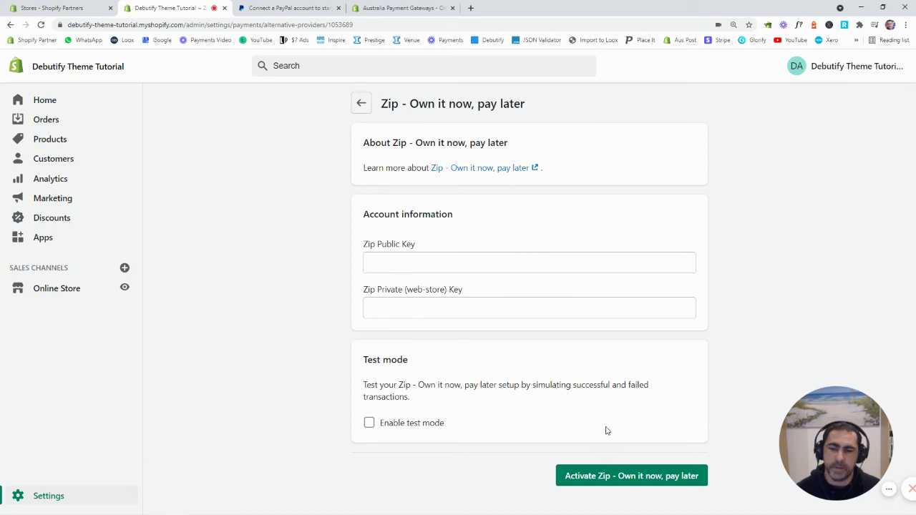
{"action": "left_click", "coordinate": [362, 104]}
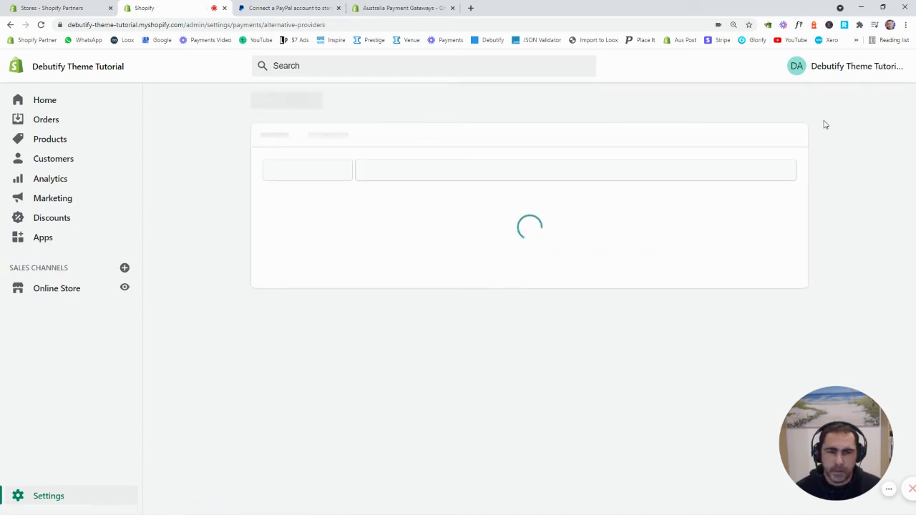
{"action": "left_click", "coordinate": [256, 104]}
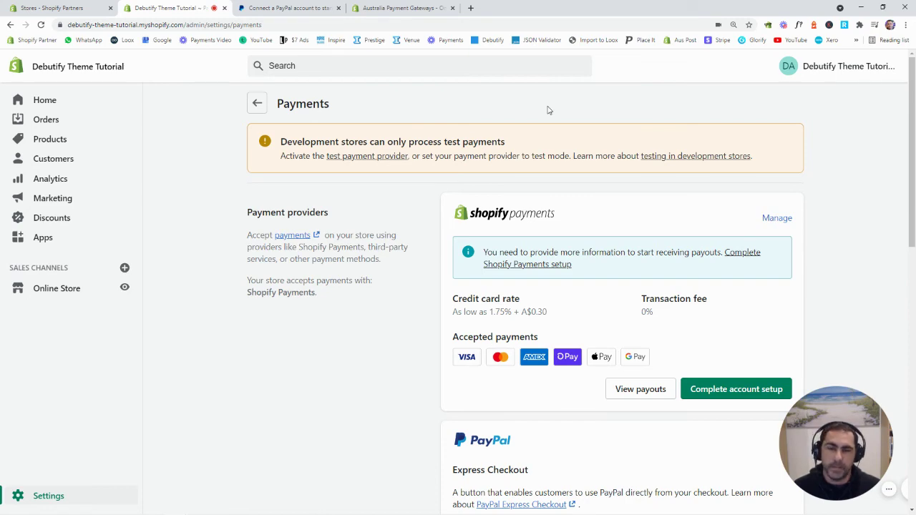
{"action": "scroll", "coordinate": [647, 138], "scroll_direction": "down", "scroll_amount": 8}
{"action": "scroll", "coordinate": [655, 140], "scroll_direction": "down", "scroll_amount": 1}
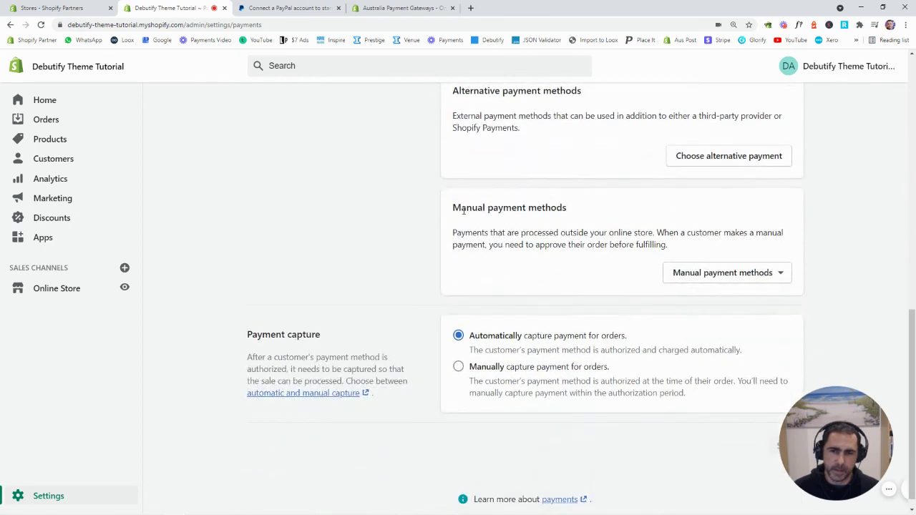
{"action": "left_click_drag", "start_coordinate": [454, 208], "coordinate": [568, 208]}
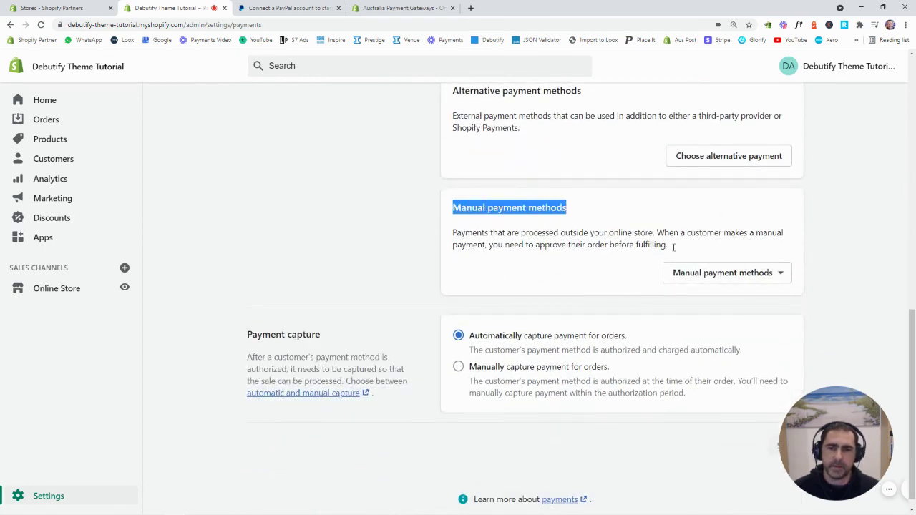
{"action": "left_click", "coordinate": [727, 274]}
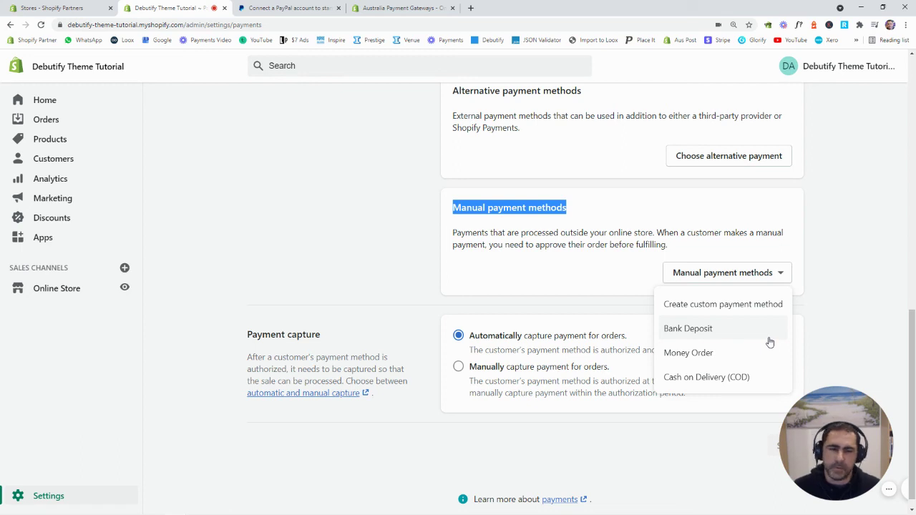
{"action": "left_click", "coordinate": [830, 309]}
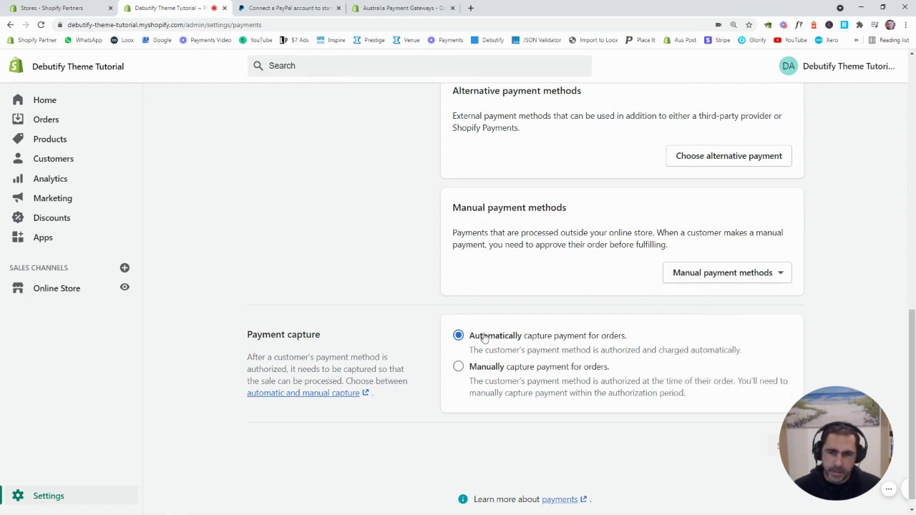
{"action": "left_click_drag", "start_coordinate": [252, 336], "coordinate": [294, 336]}
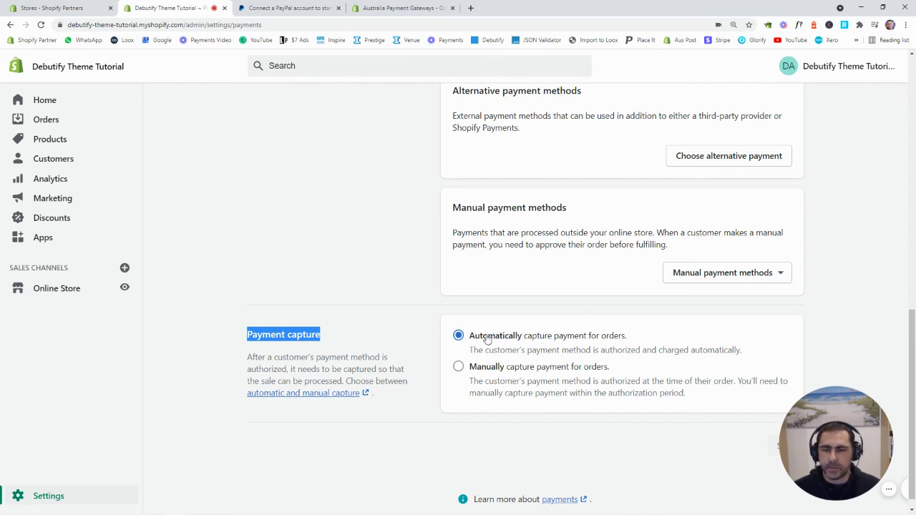
{"action": "left_click", "coordinate": [569, 304]}
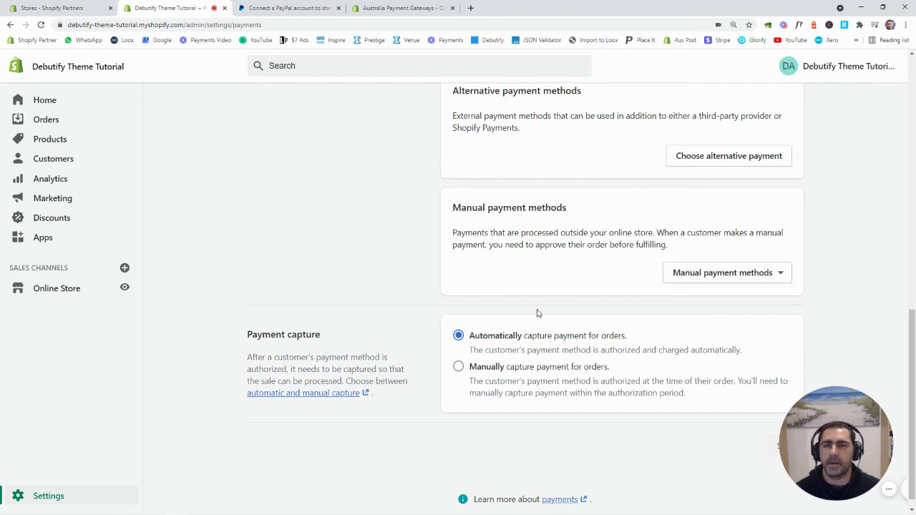
Leave Payments for the Settings overview listing General, Checkout, Shipping and delivery.
{"action": "scroll", "coordinate": [537, 313], "scroll_direction": "up", "scroll_amount": 15}
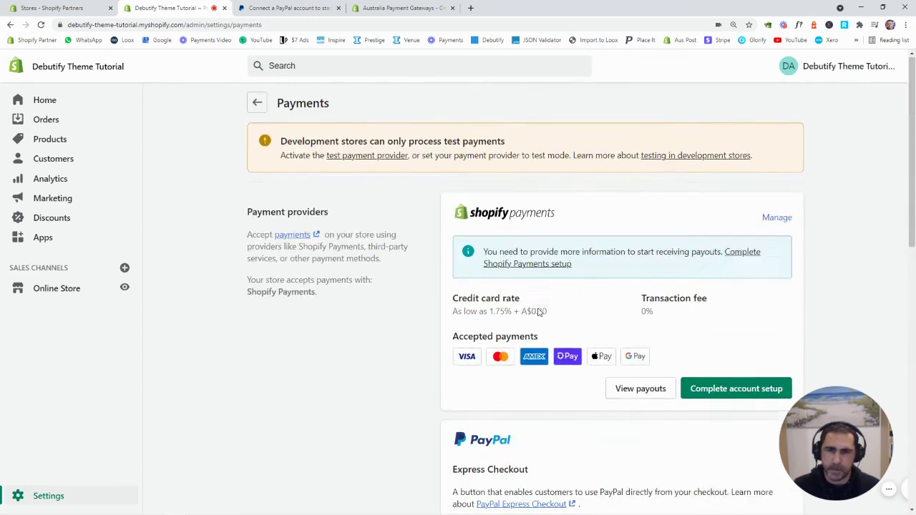
{"action": "left_click", "coordinate": [257, 102]}
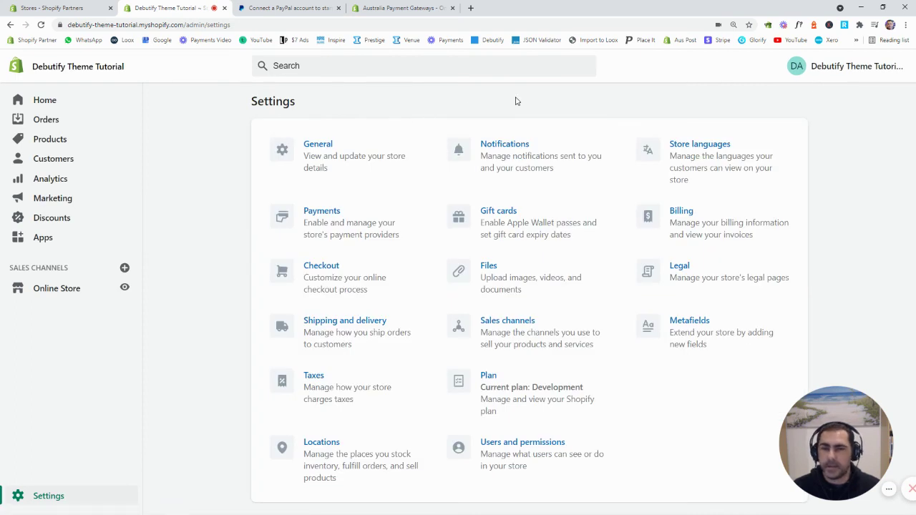